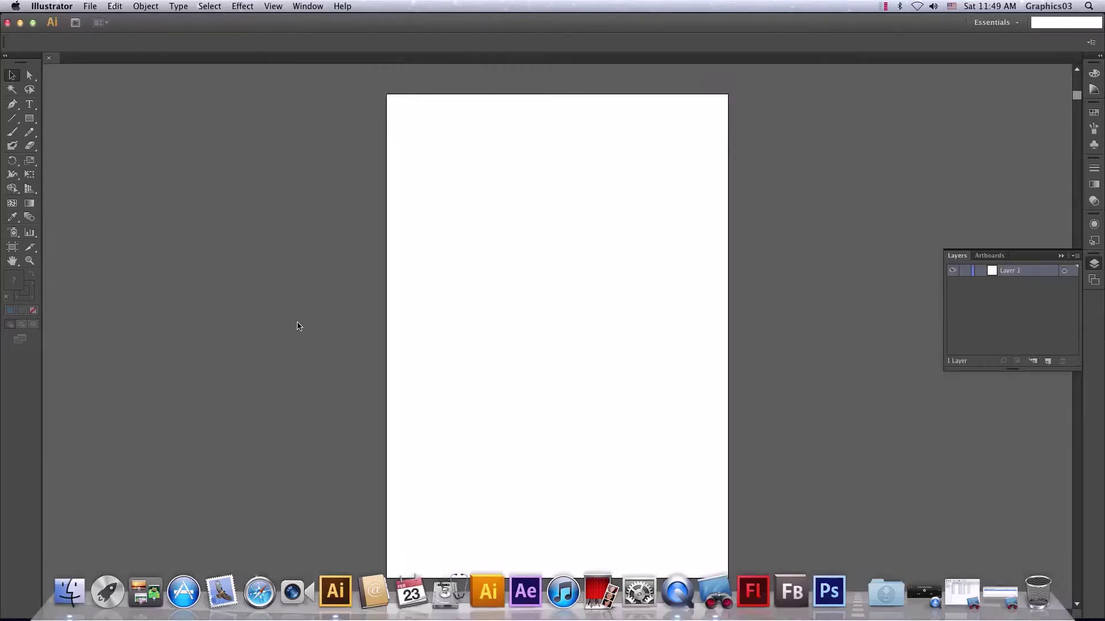
Collapse the Layers panel and draw a roughly 74 mm square near the artboard's top-left.
left_click(1060, 256)
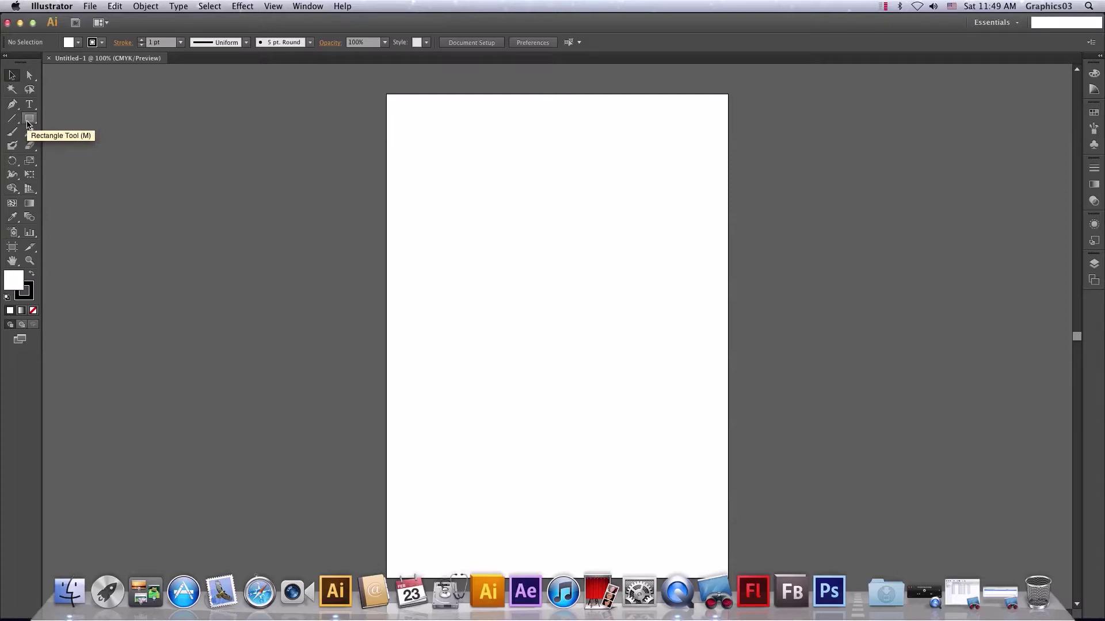
left_click_drag(31, 120, 143, 134)
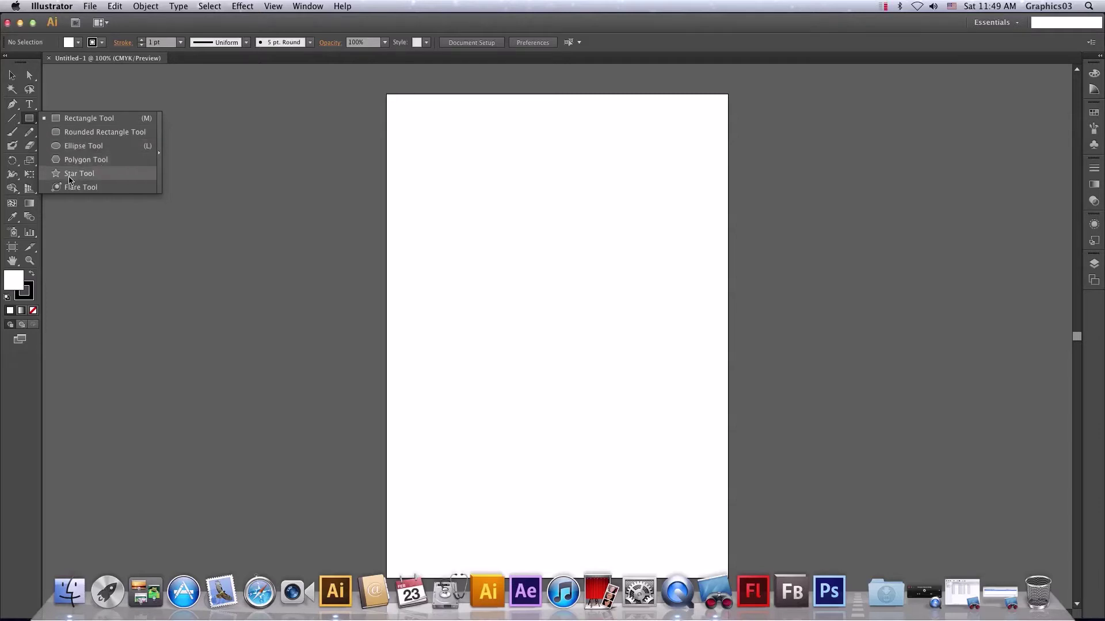
left_click(87, 120)
mouse_move(428, 150)
left_mouse_down()
mouse_move(614, 301)
mouse_move(542, 271)
left_mouse_up()
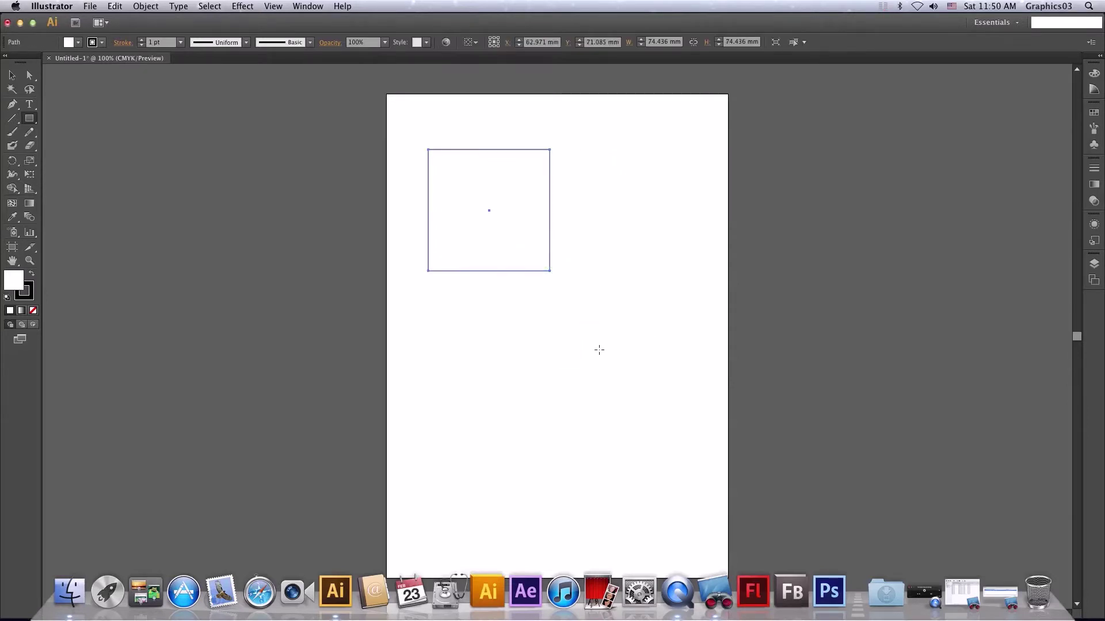
Give the square a red fill and a black stroke colour.
left_click(77, 42)
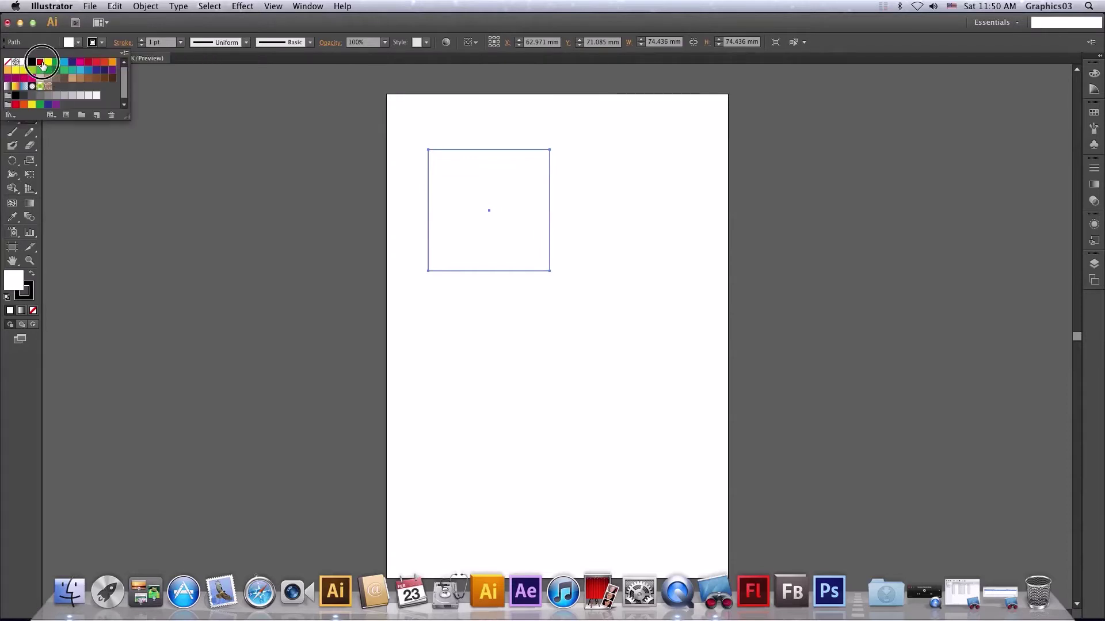
left_click(40, 62)
left_click(102, 42)
left_click(72, 62)
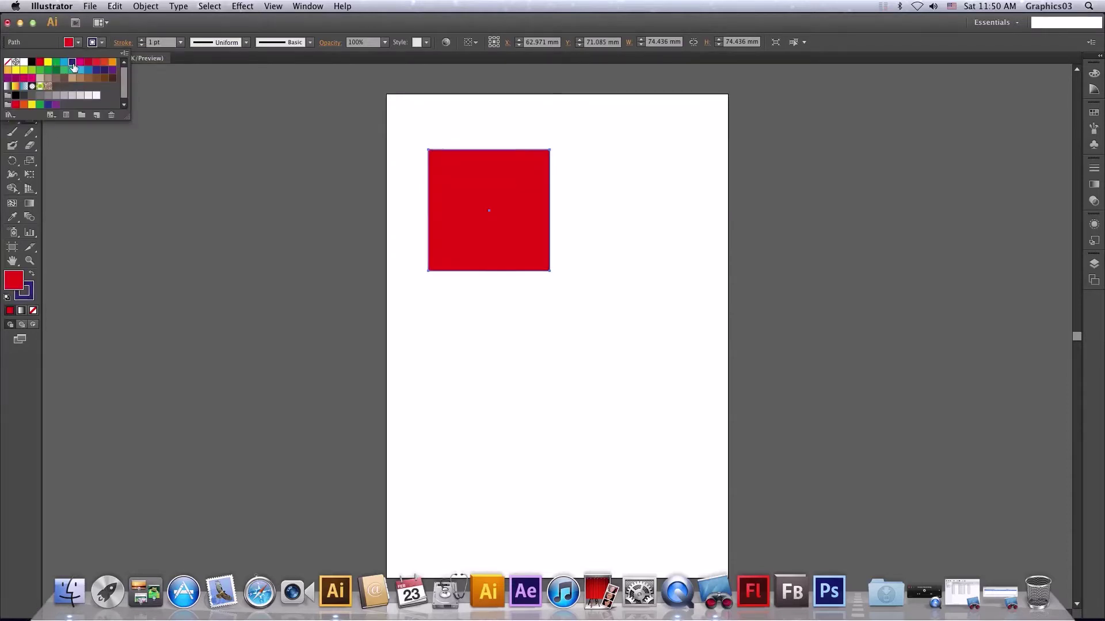
left_click(31, 62)
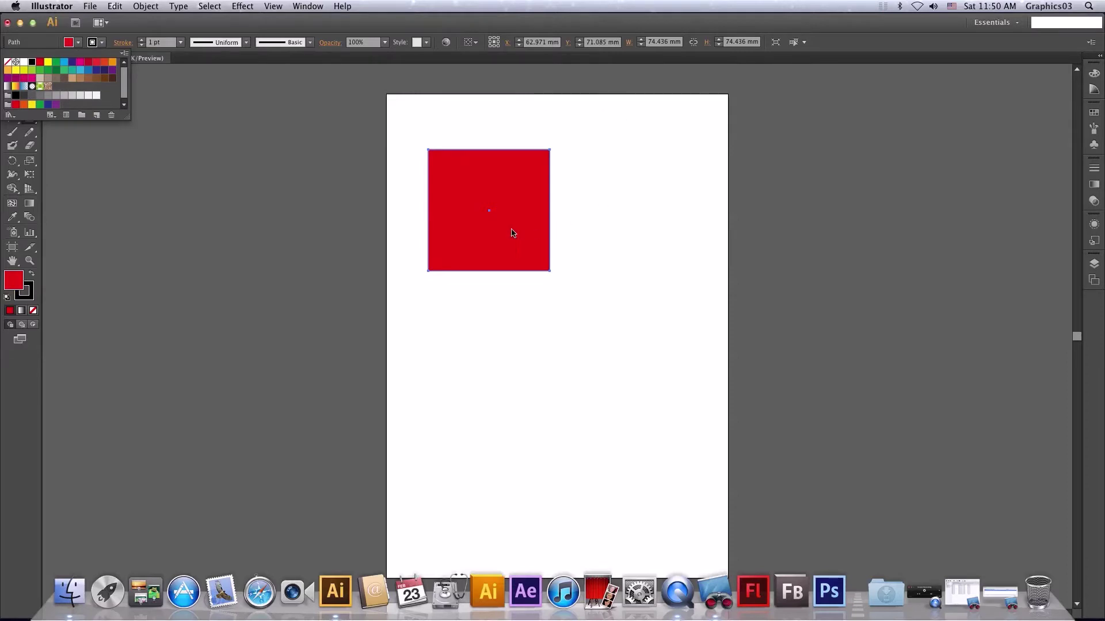
left_click(516, 195)
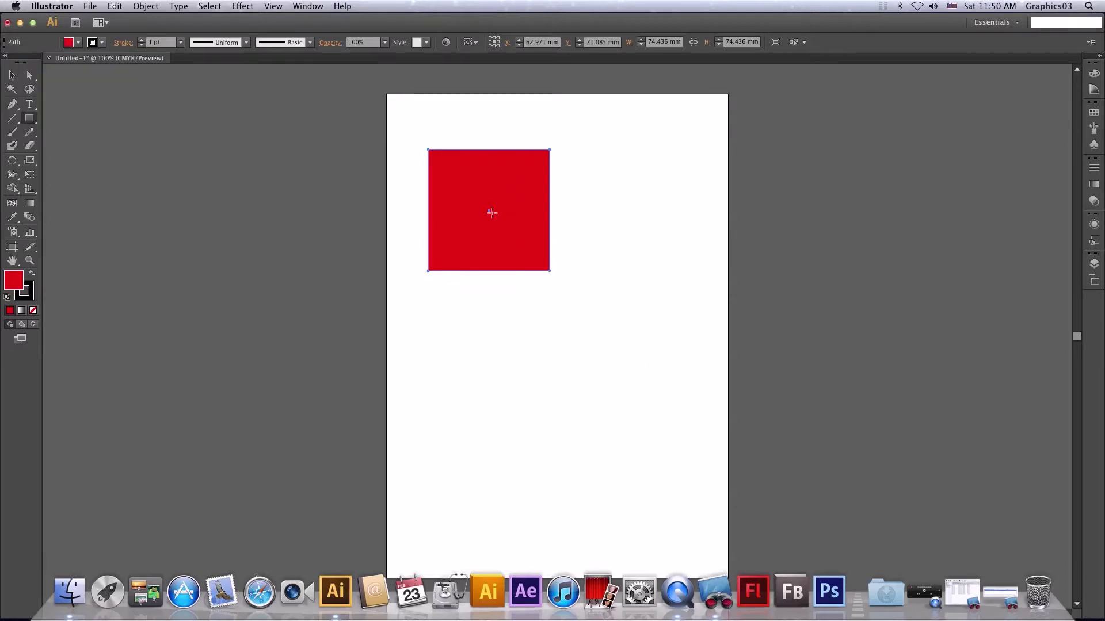
Set the square's stroke weight to 8 pt, then reselect the square with the Selection Tool.
left_click(142, 40)
left_click(142, 40)
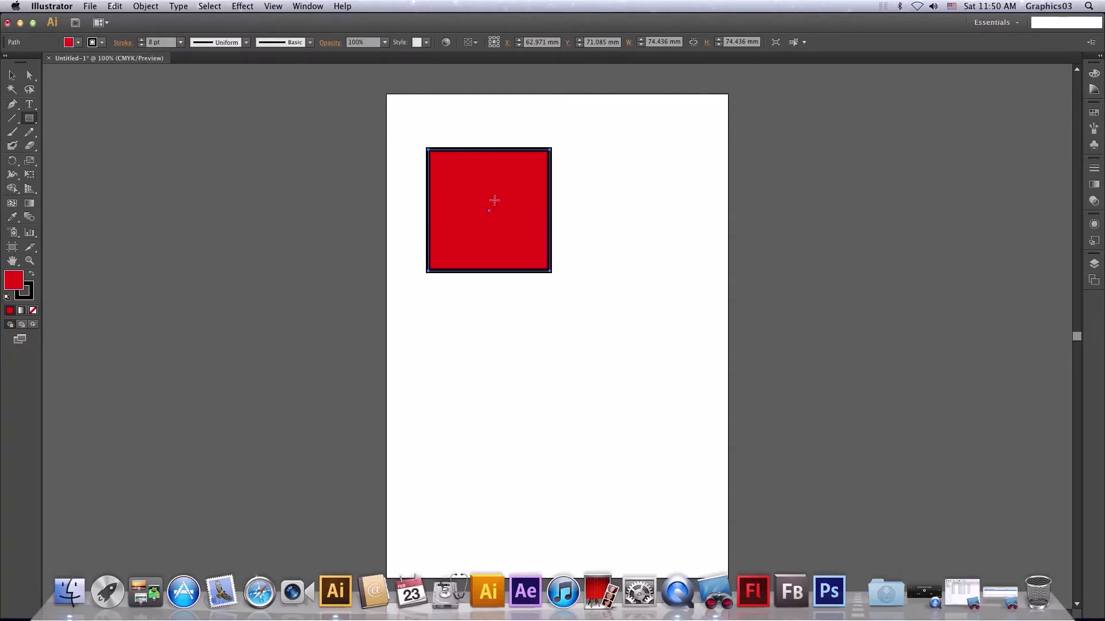
left_click(11, 75)
left_click(534, 385)
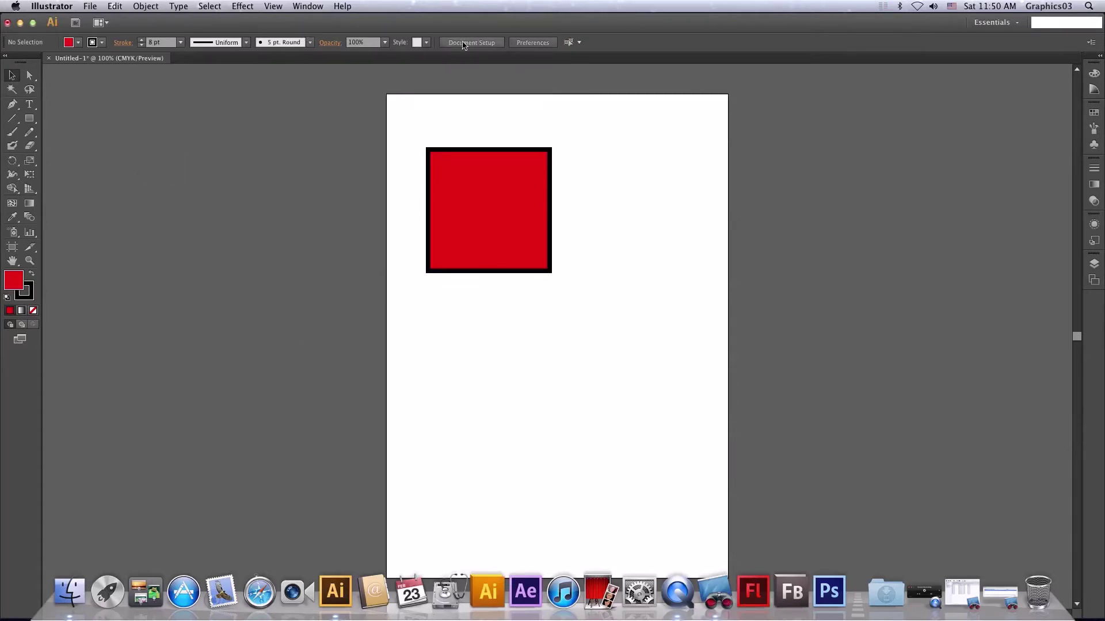
left_click(487, 185)
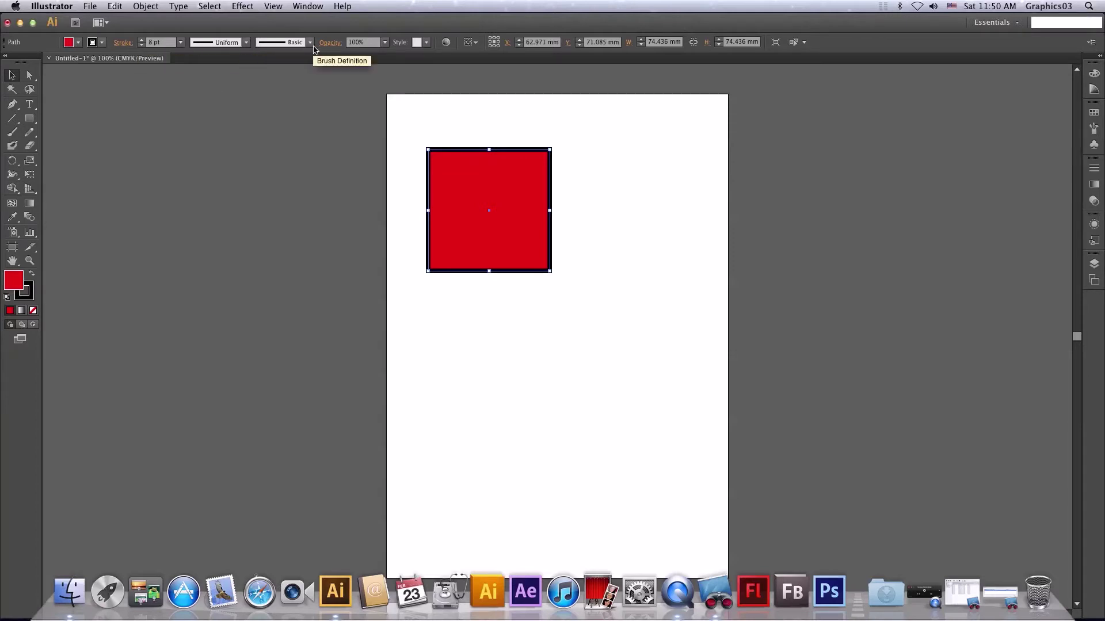
Open the Stroke panel with all options shown and set the weight to 10 pt.
left_click(122, 43)
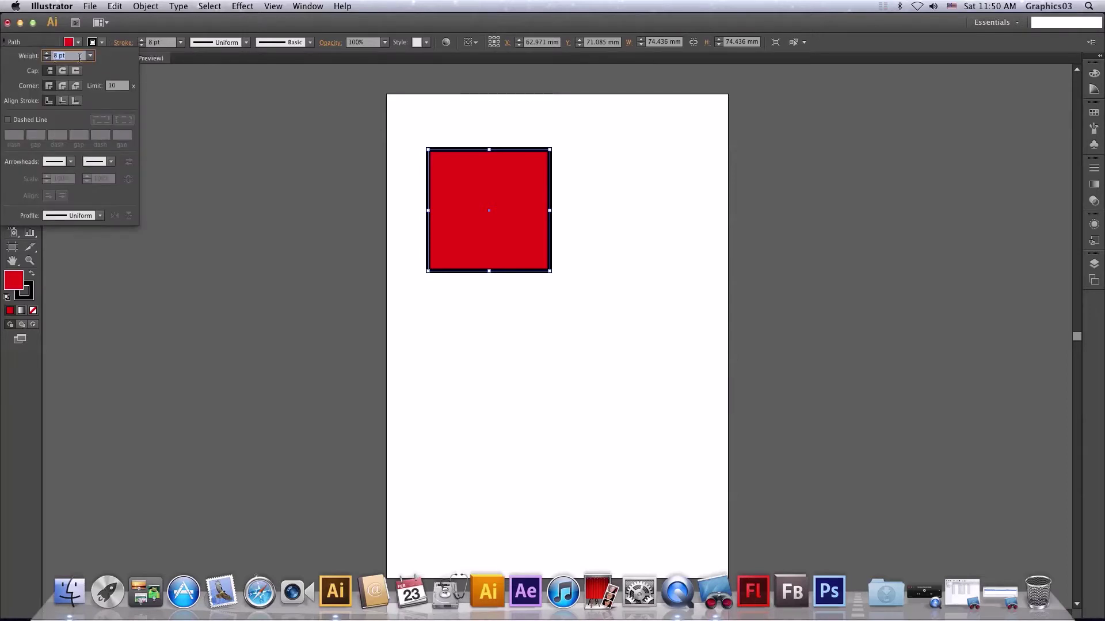
left_click(308, 6)
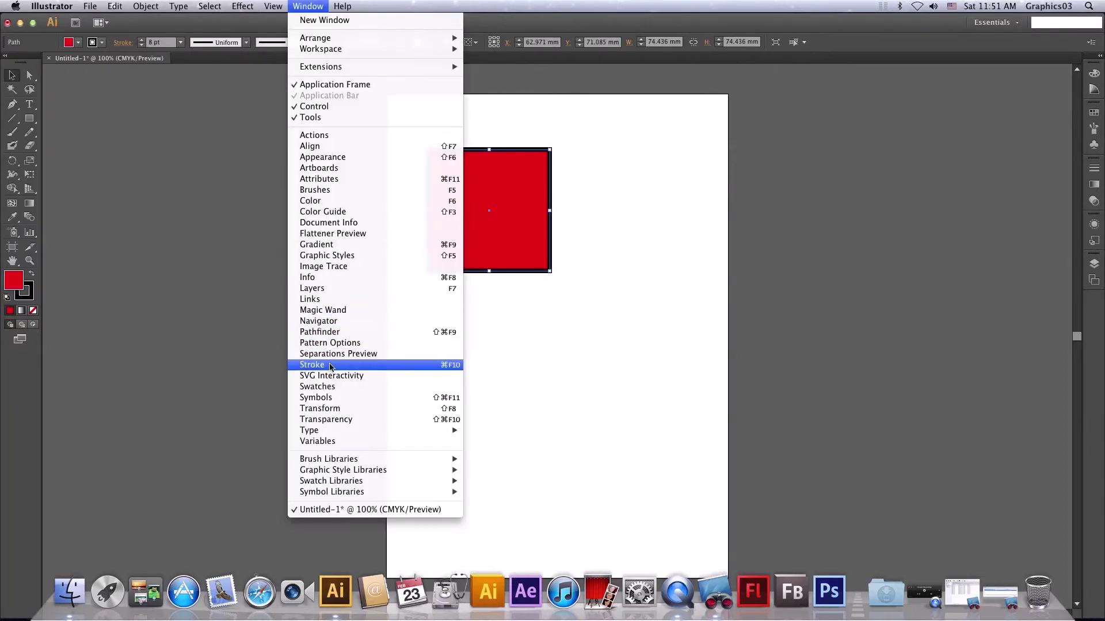
left_click(330, 367)
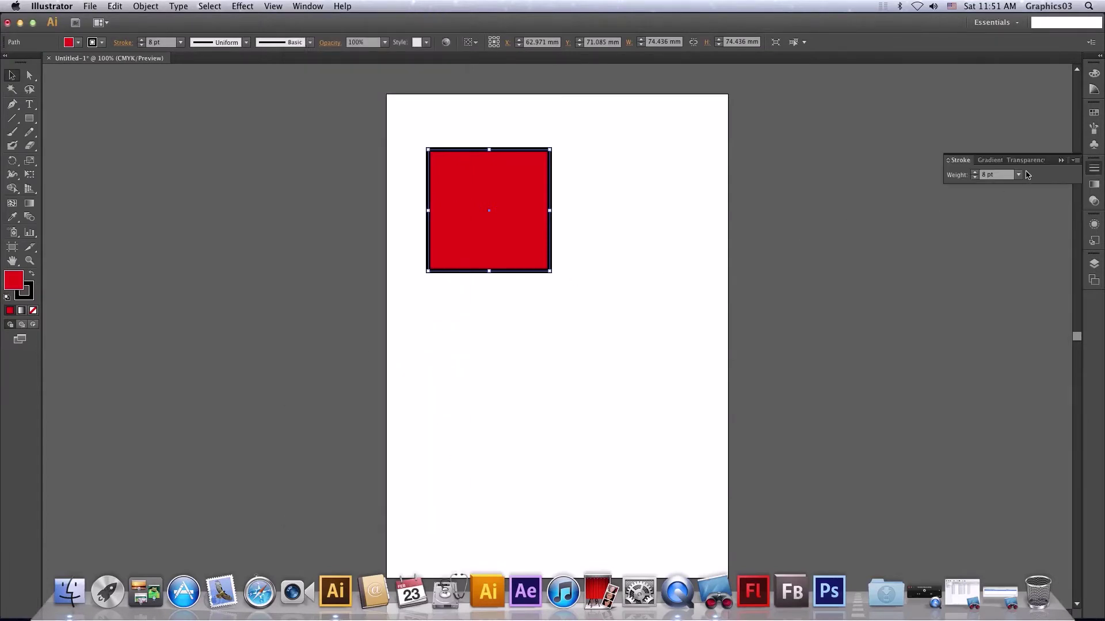
left_click(1075, 161)
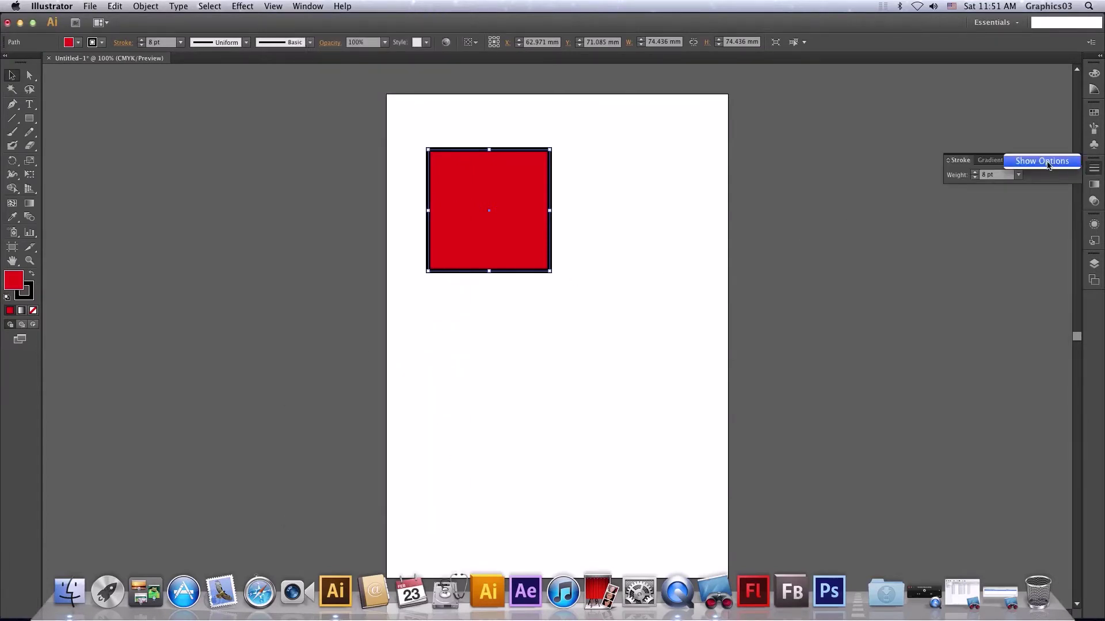
left_click(1048, 162)
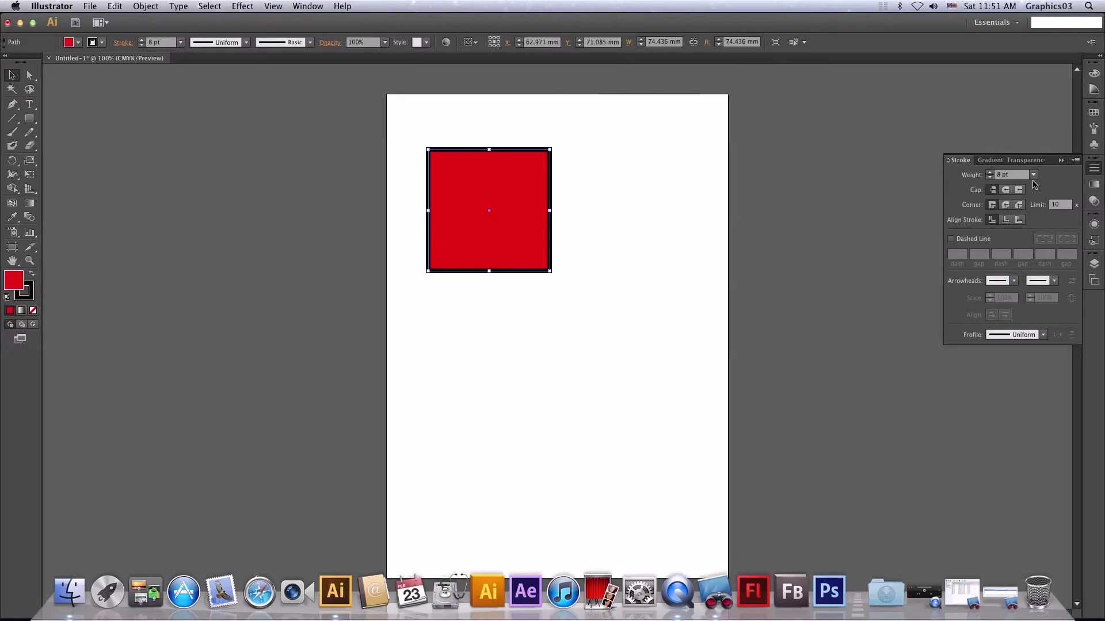
left_click_drag(1034, 174, 992, 206)
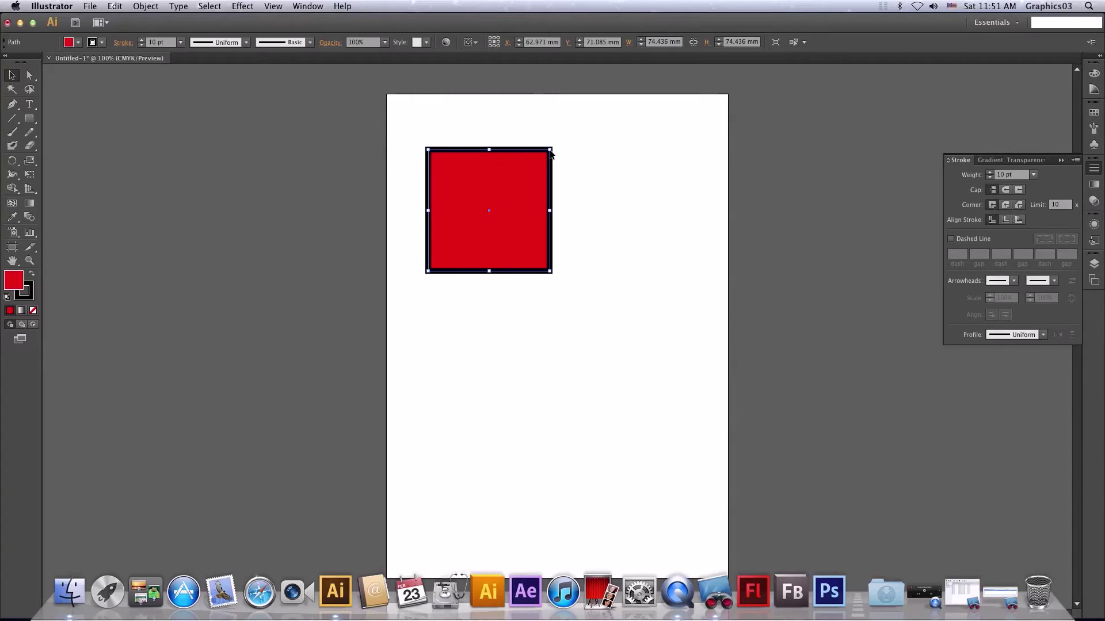
Zoom in on the square and set the stroke corner to Round Join.
key("period")
key("comma")
key("super+equal")
key("super+equal")
key("super+equal")
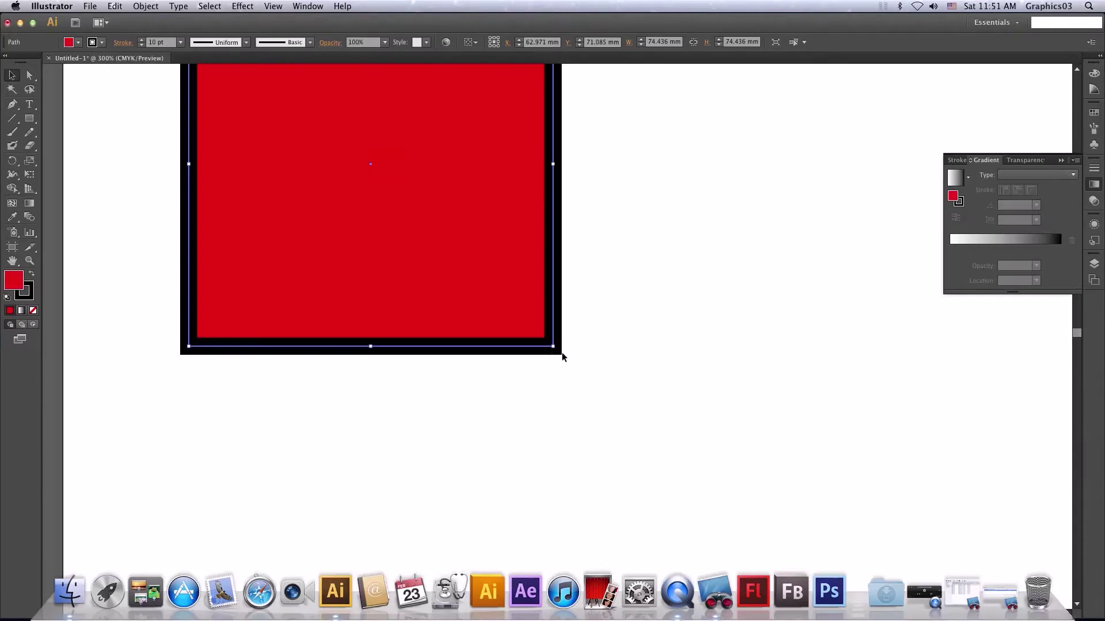
left_click(1094, 167)
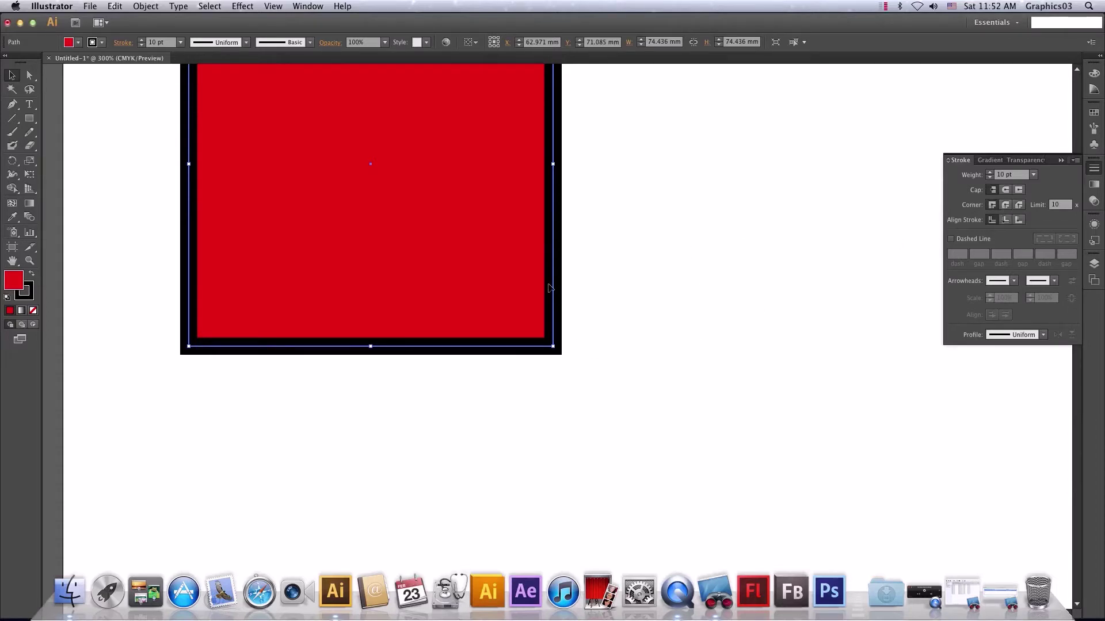
left_click(1006, 206)
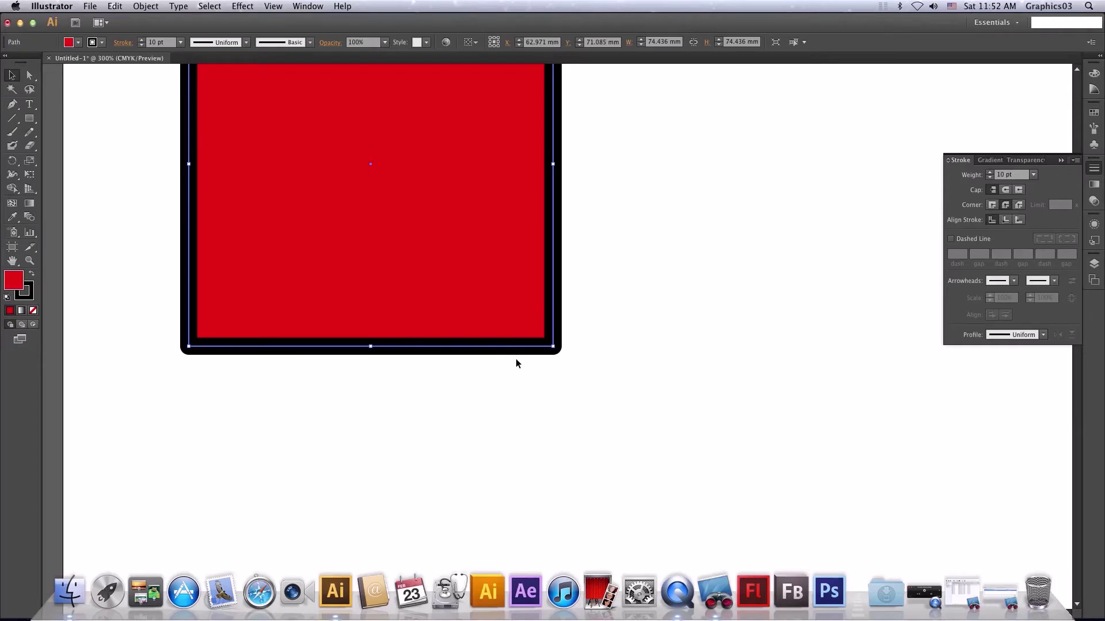
Switch the corners to Bevel Join and align the stroke to the outside of the square.
left_click(1018, 205)
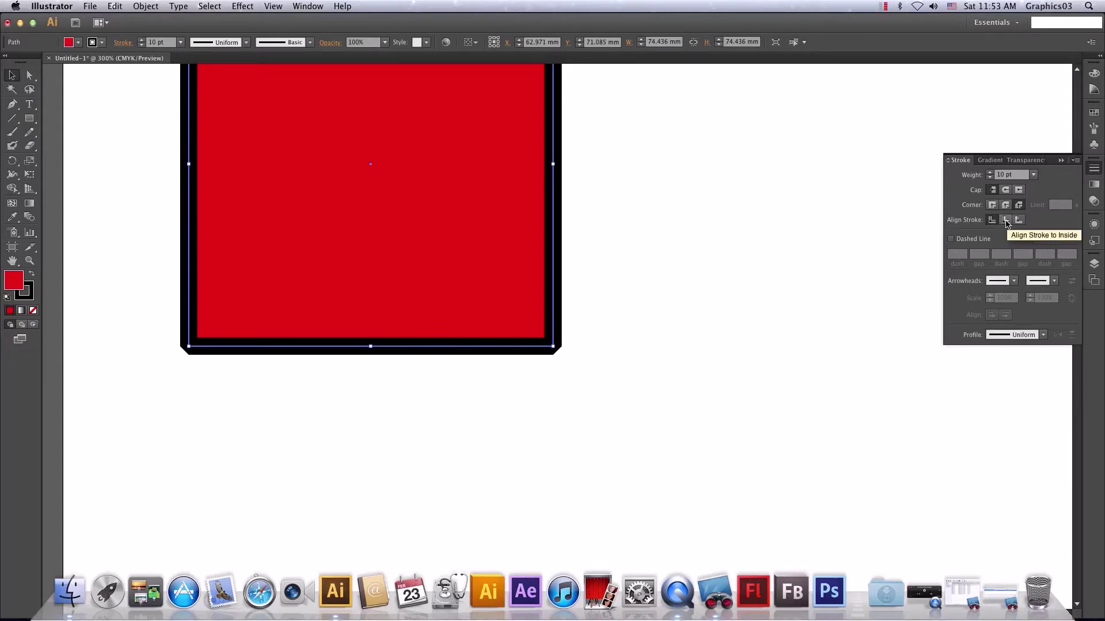
left_click(1006, 220)
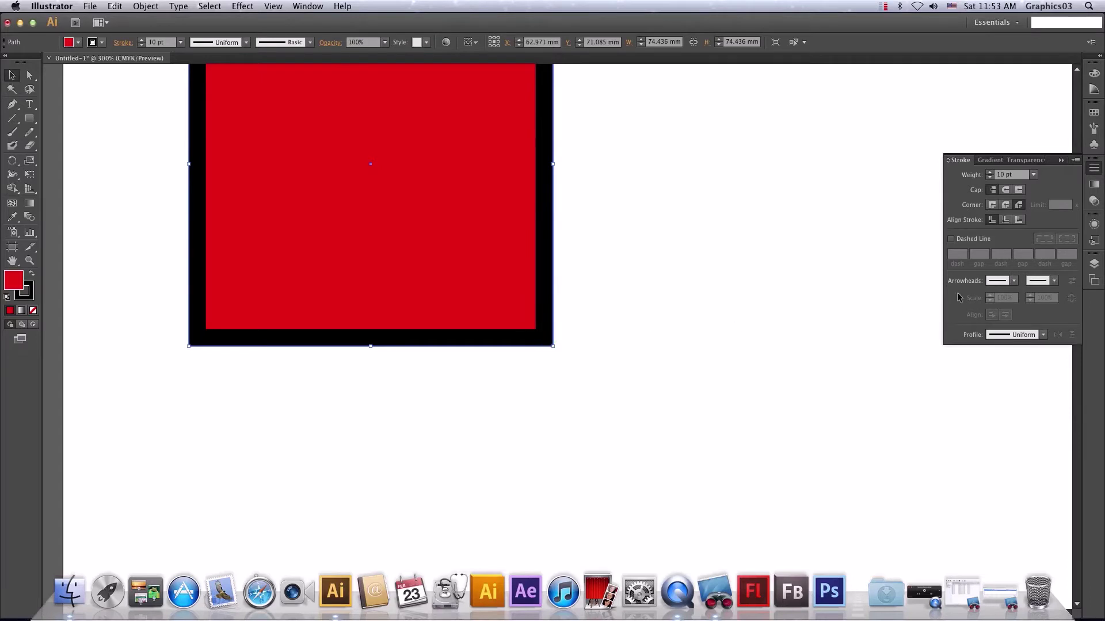
left_click(1019, 220)
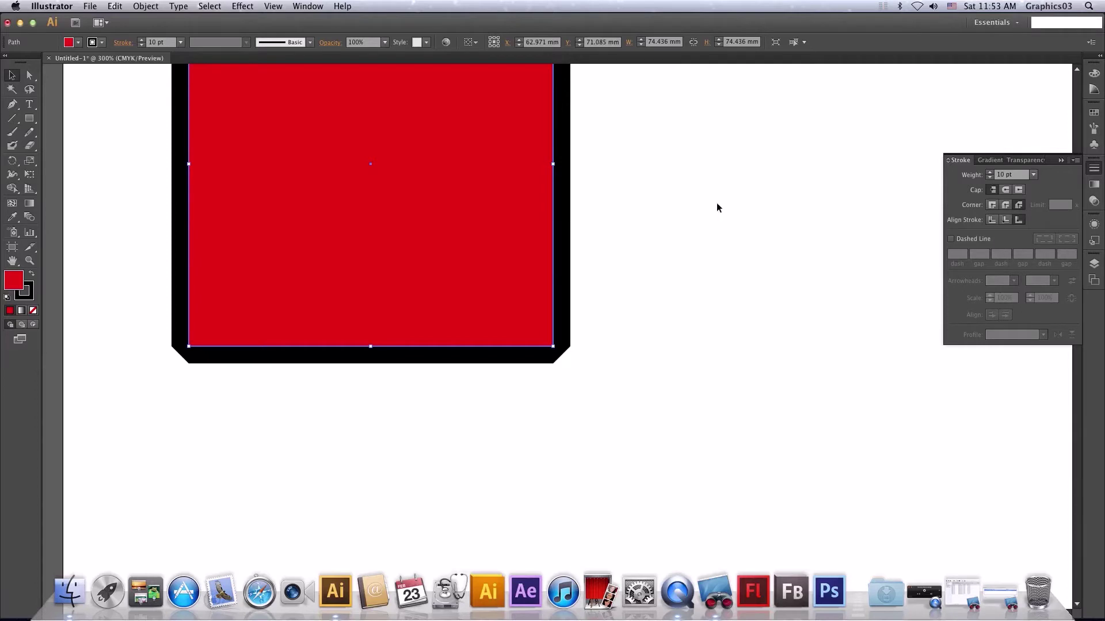
Try a 12-6-15 dashed stroke with miter corners, then switch dashes off again.
left_click(950, 240)
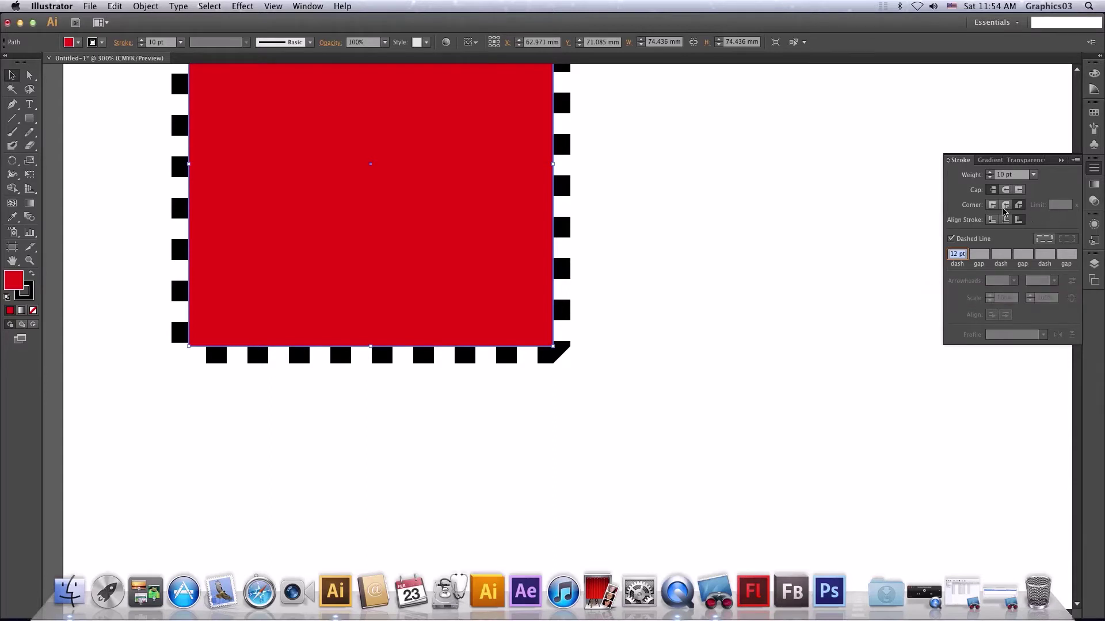
left_click(994, 221)
type("6")
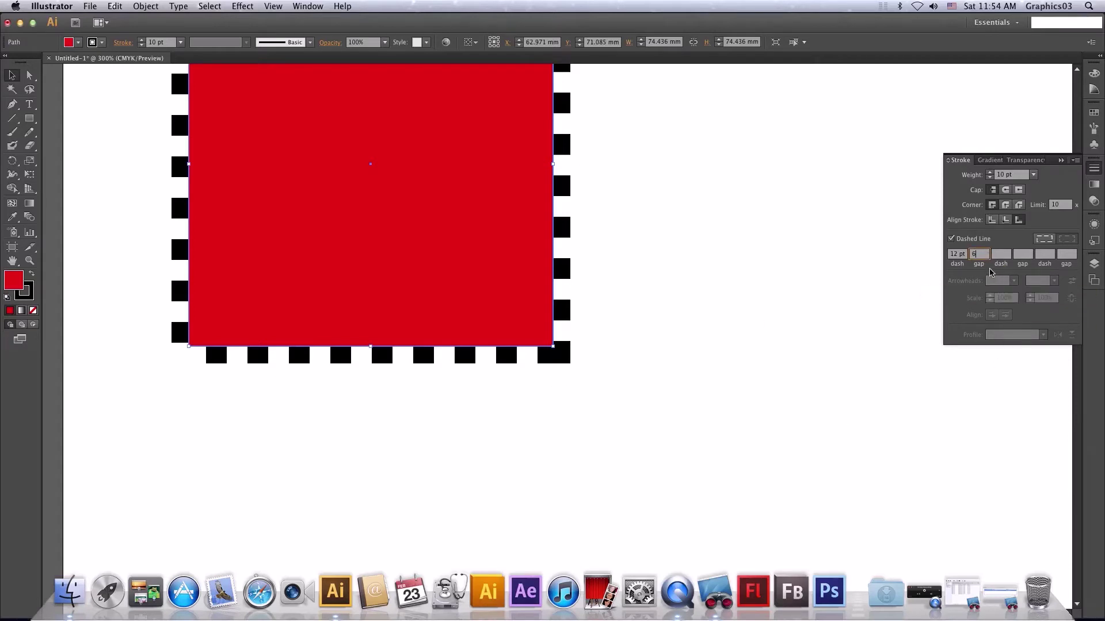
key("Tab")
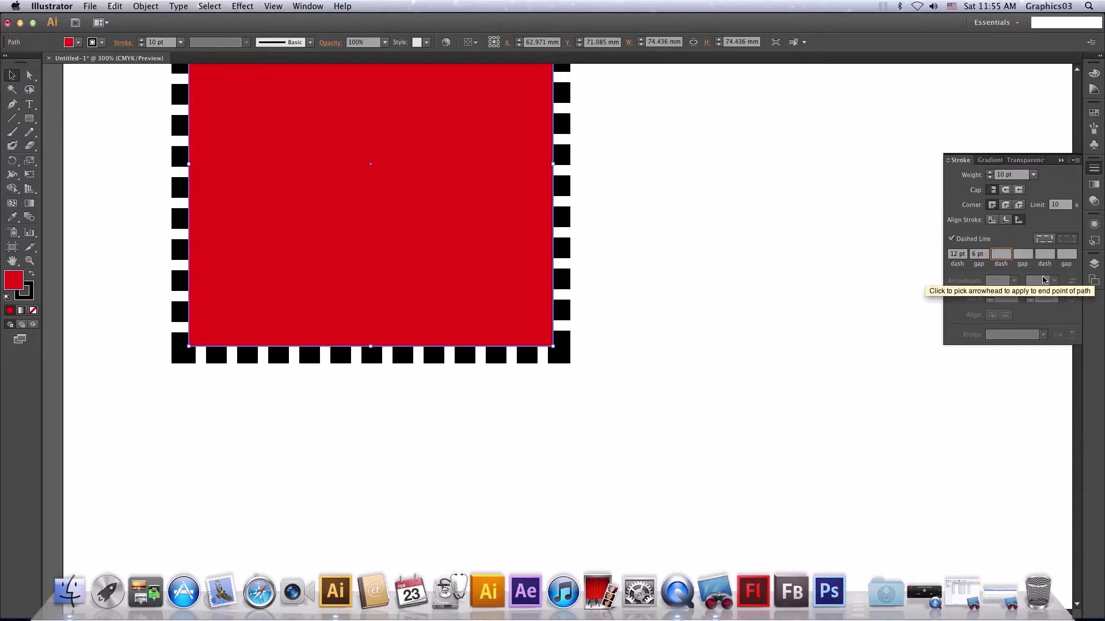
type("15")
key("Tab")
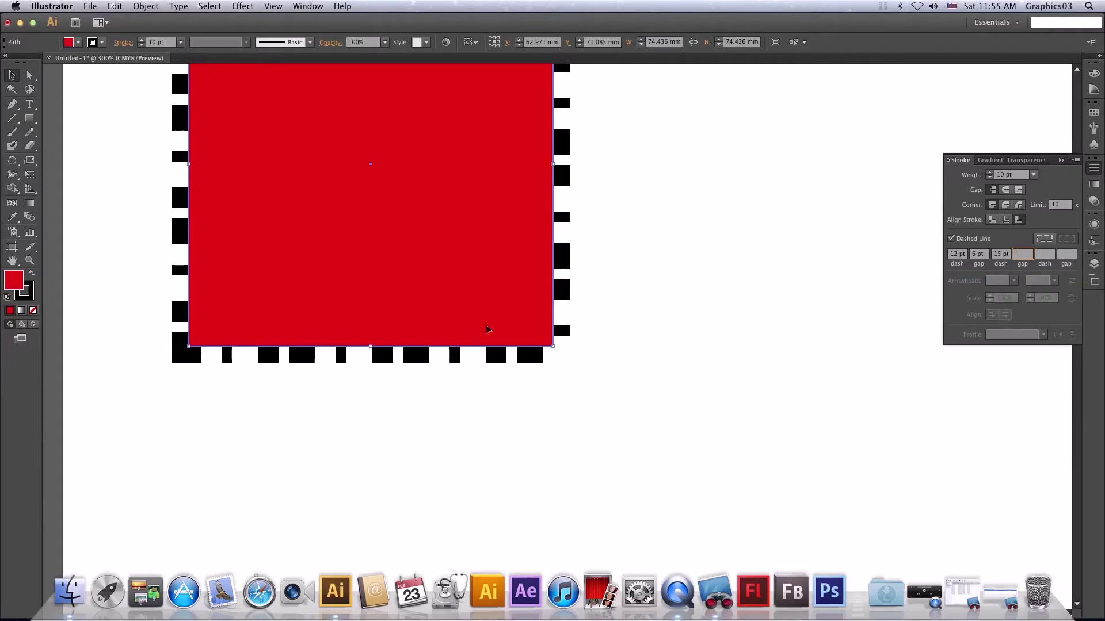
left_click(951, 238)
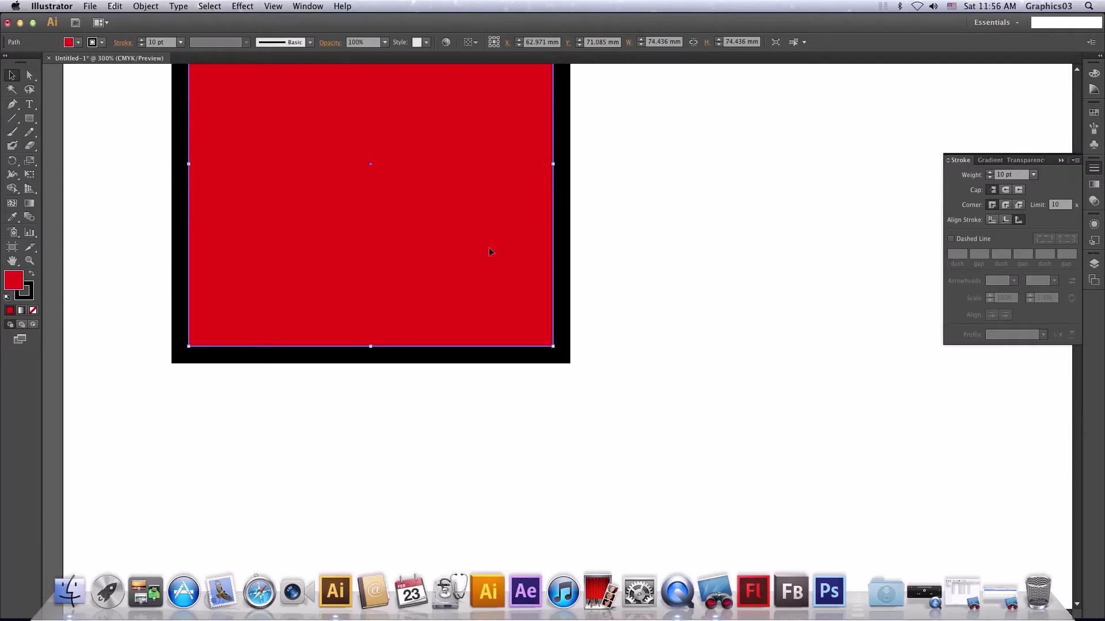
Delete the square and draw a circle near the page centre with the Ellipse Tool.
key("Delete")
left_click(36, 122)
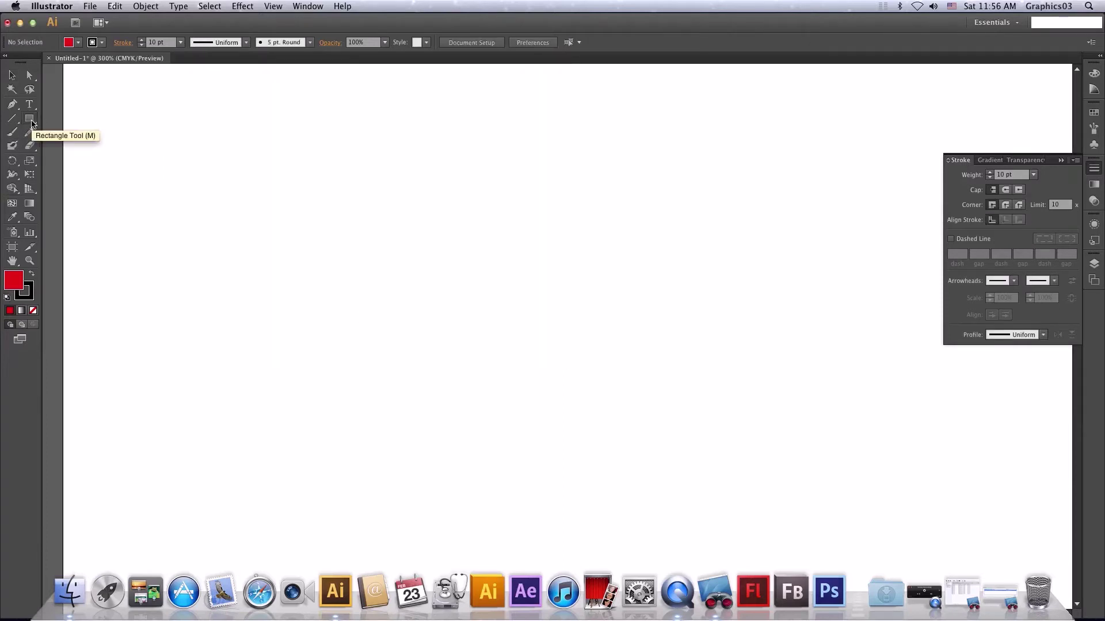
mouse_move(35, 123)
left_mouse_down()
mouse_move(70, 148)
mouse_move(95, 149)
left_mouse_up()
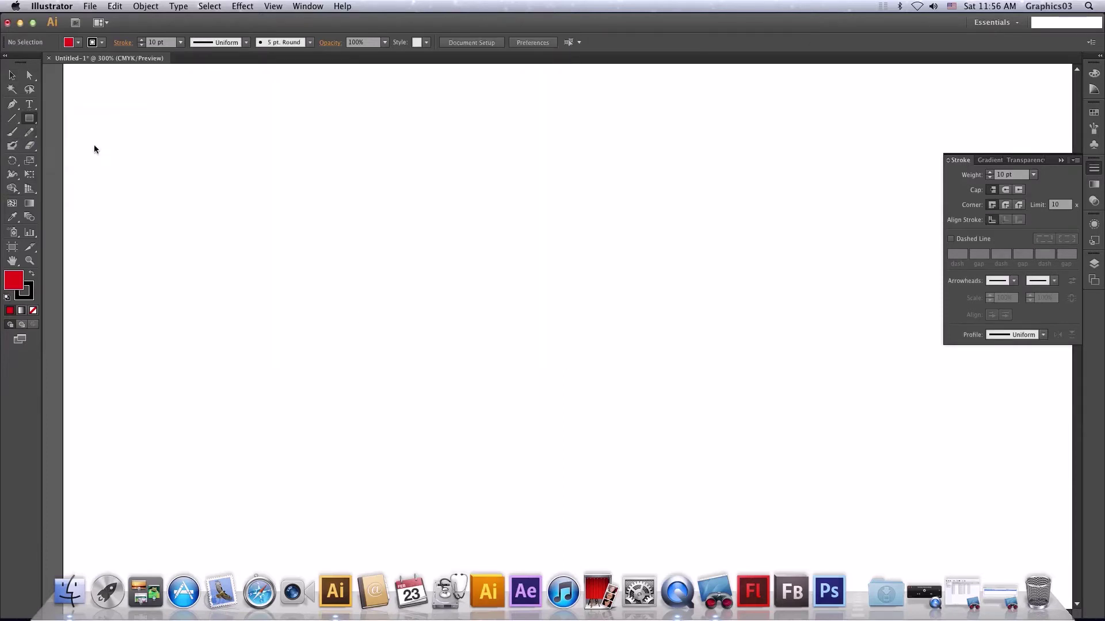
mouse_move(320, 210)
left_mouse_down()
mouse_move(581, 458)
mouse_move(562, 451)
left_mouse_up()
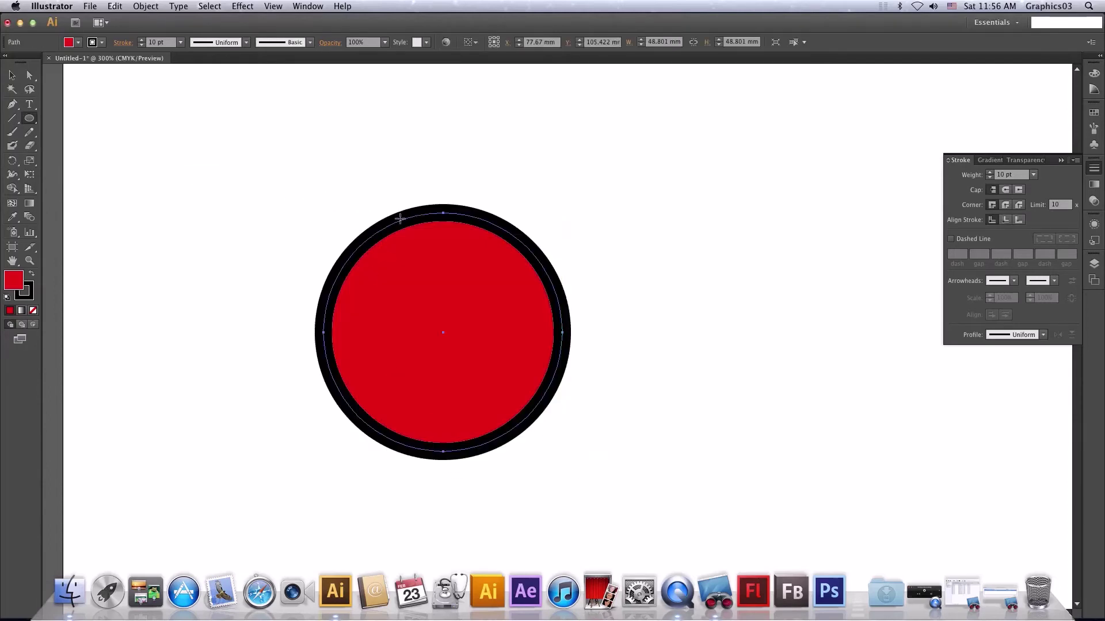
Make the circle's stroke dashed with a 0 gap and a 0 second dash.
left_click(951, 238)
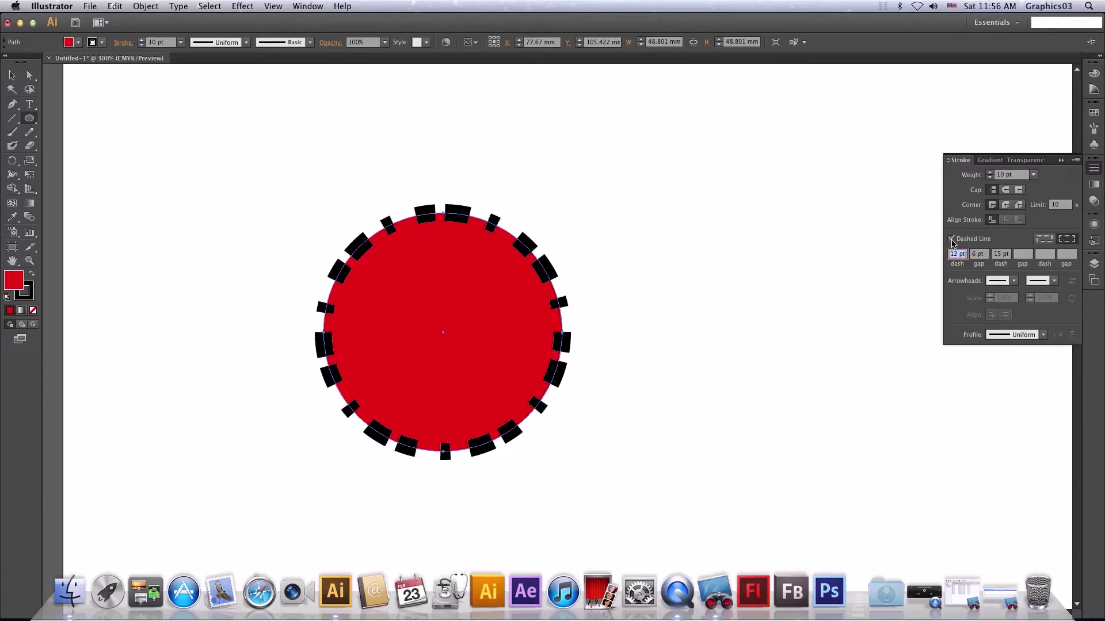
left_click(979, 254)
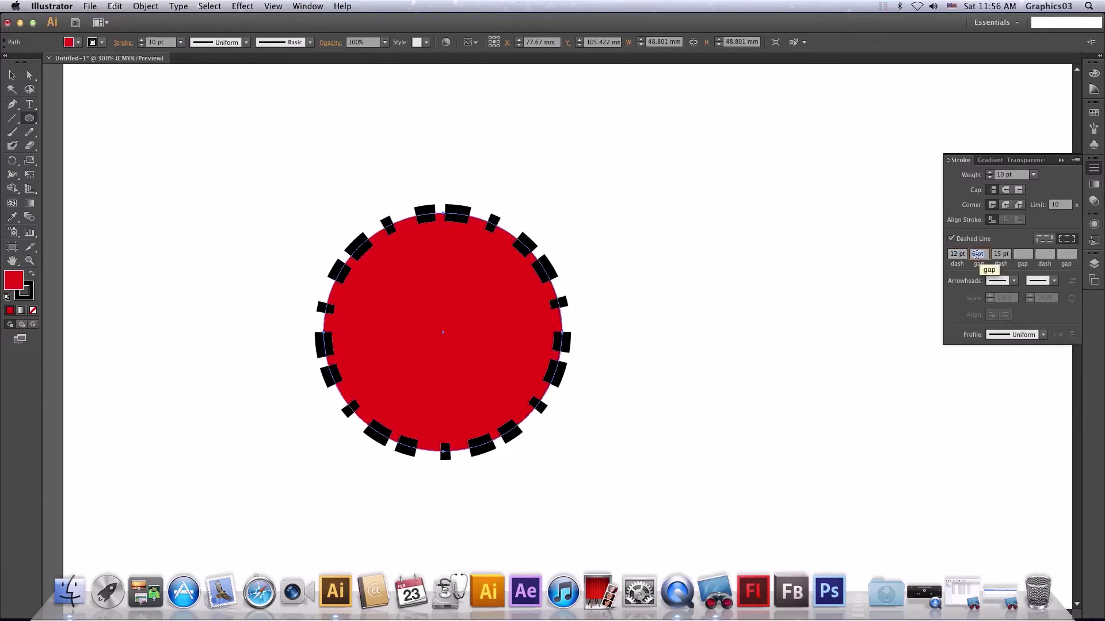
type("0")
key("Tab")
type("0")
key("Return")
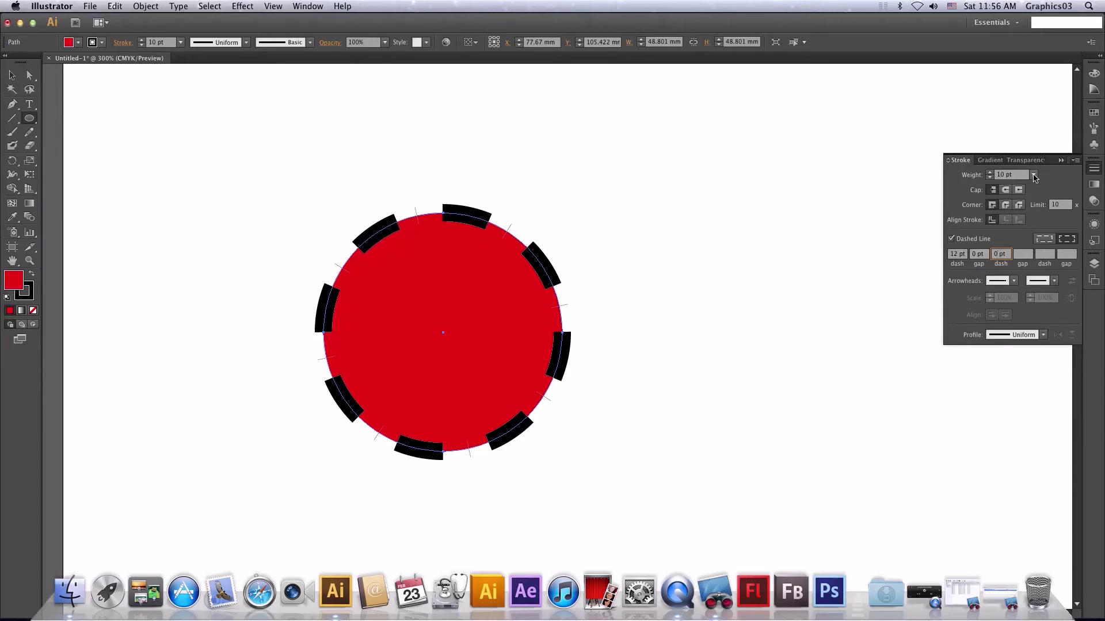
Set the circle's stroke weight to 167 pt and its first dash to 5 pt.
triple_click(1013, 174)
type("167")
key("Return")
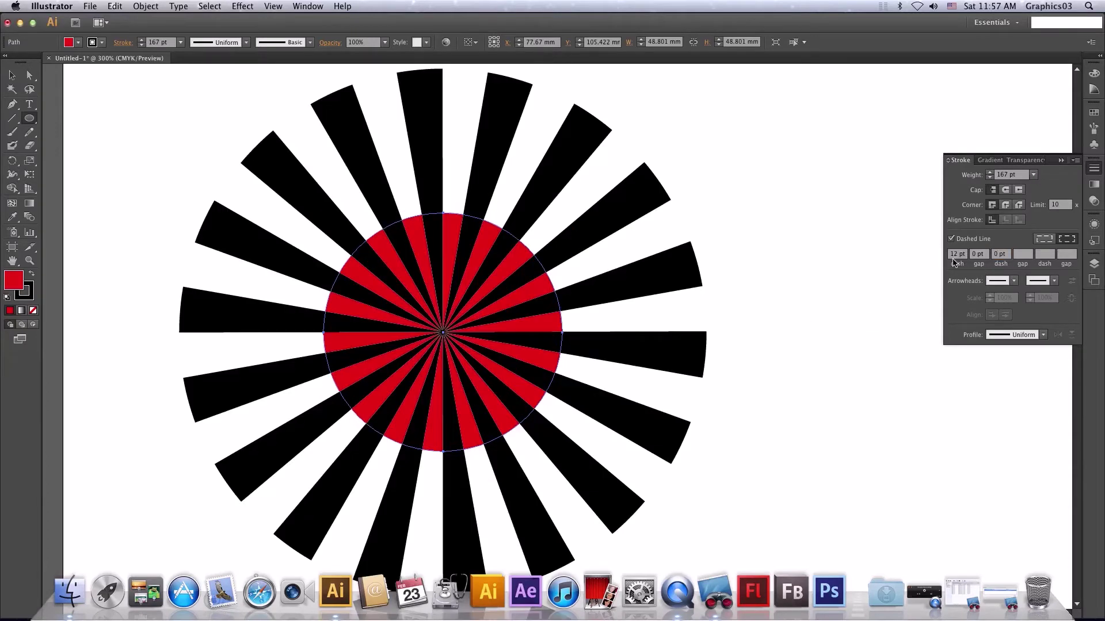
double_click(954, 254)
type("5")
key("Return")
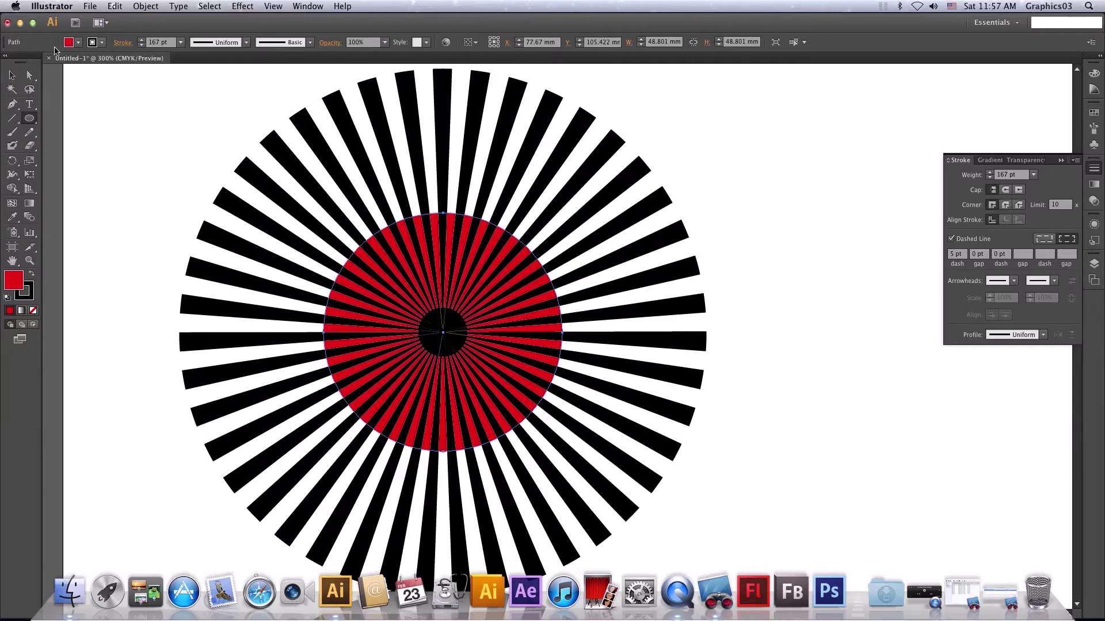
Set the circle's fill to None.
left_click(69, 42)
left_click(8, 61)
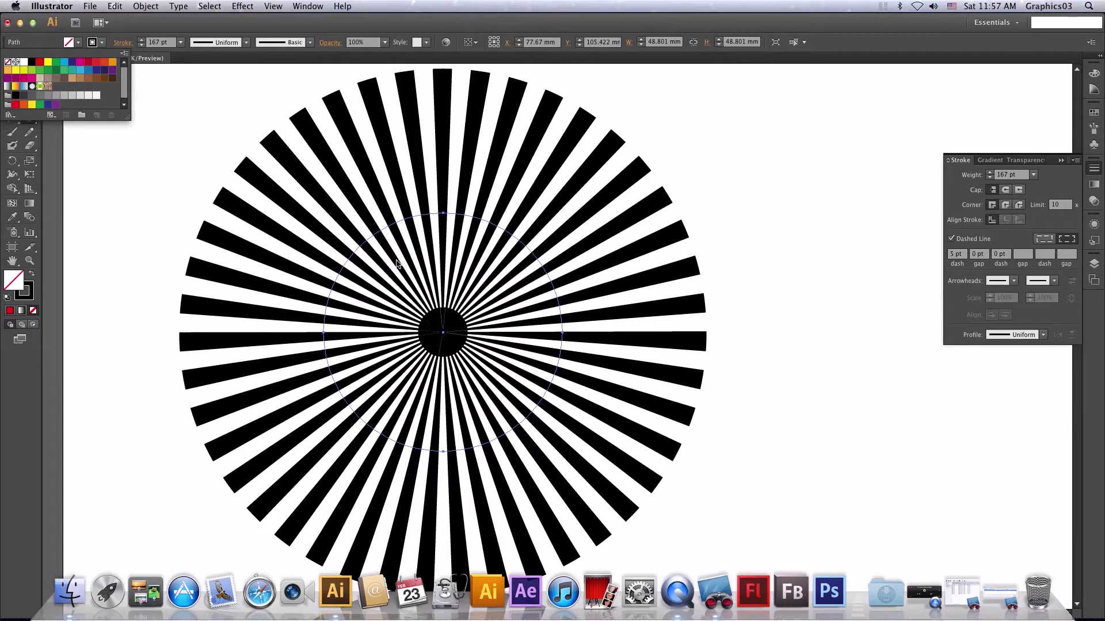
left_click(196, 64)
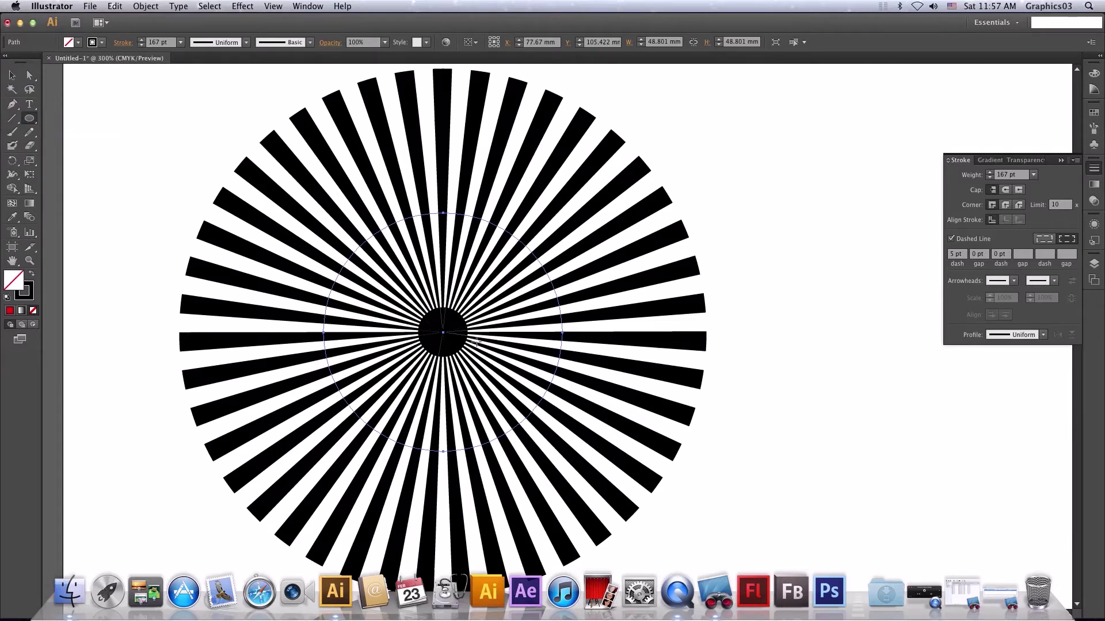
Apply Object > Expand Appearance to the starburst and zoom out to the whole page.
left_click(146, 6)
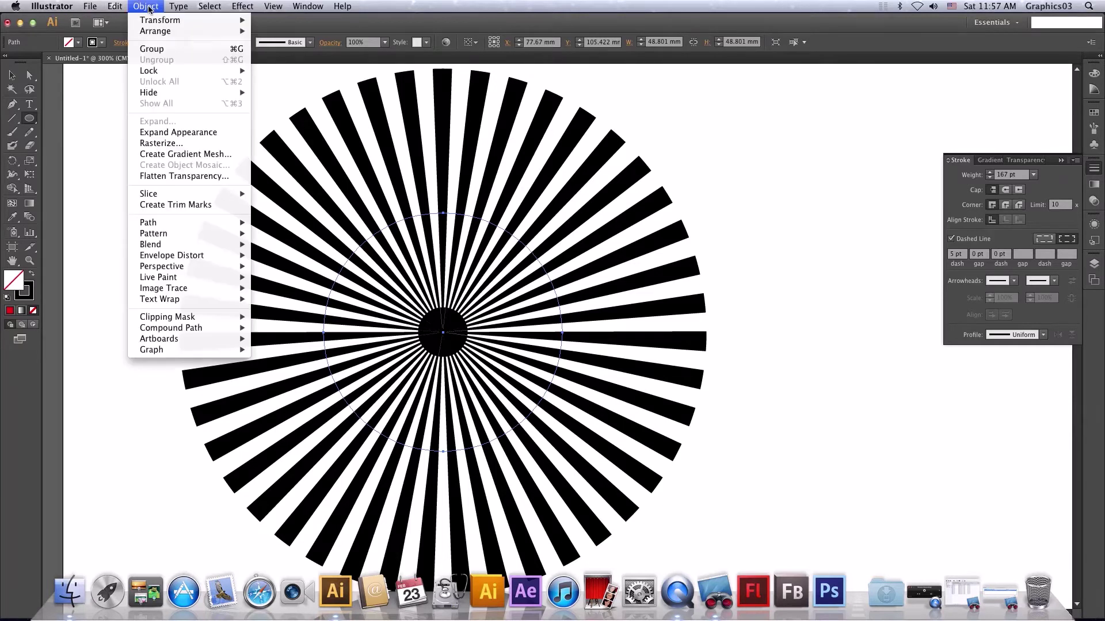
left_click(195, 135)
key("v")
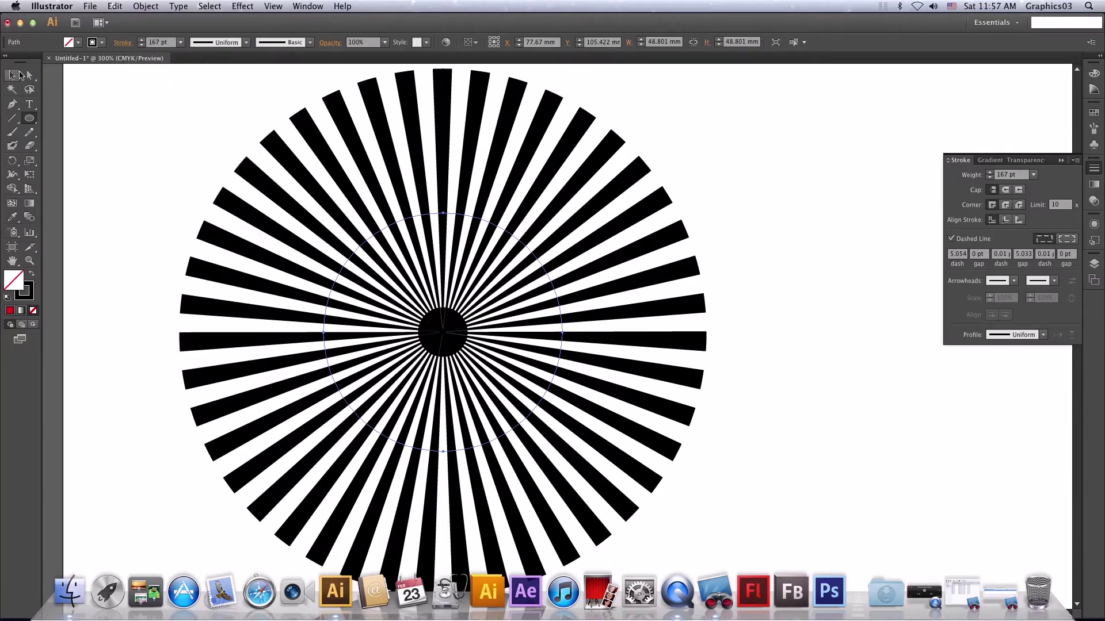
key("super+minus")
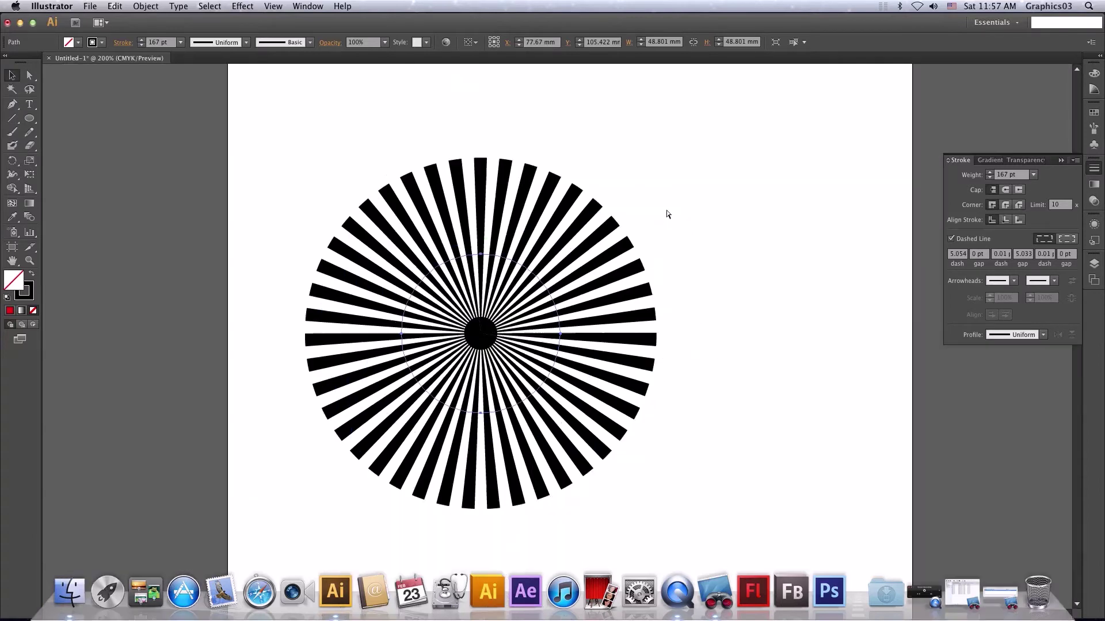
Run Object > Expand with only Stroke checked to outline the dashes.
left_click(146, 5)
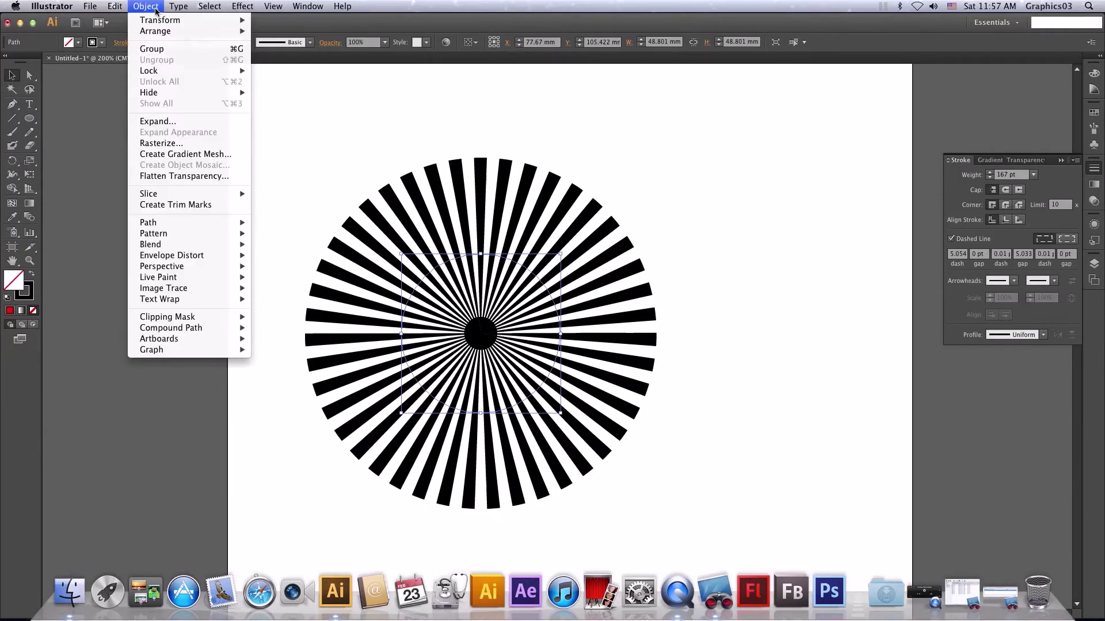
left_click(171, 122)
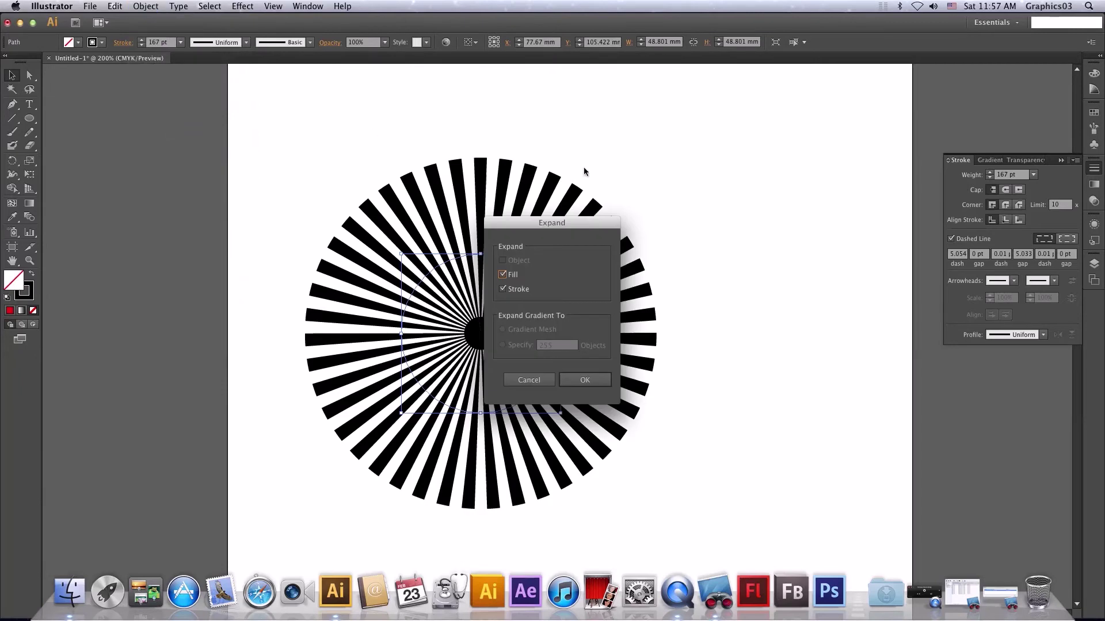
left_click_drag(555, 222, 767, 167)
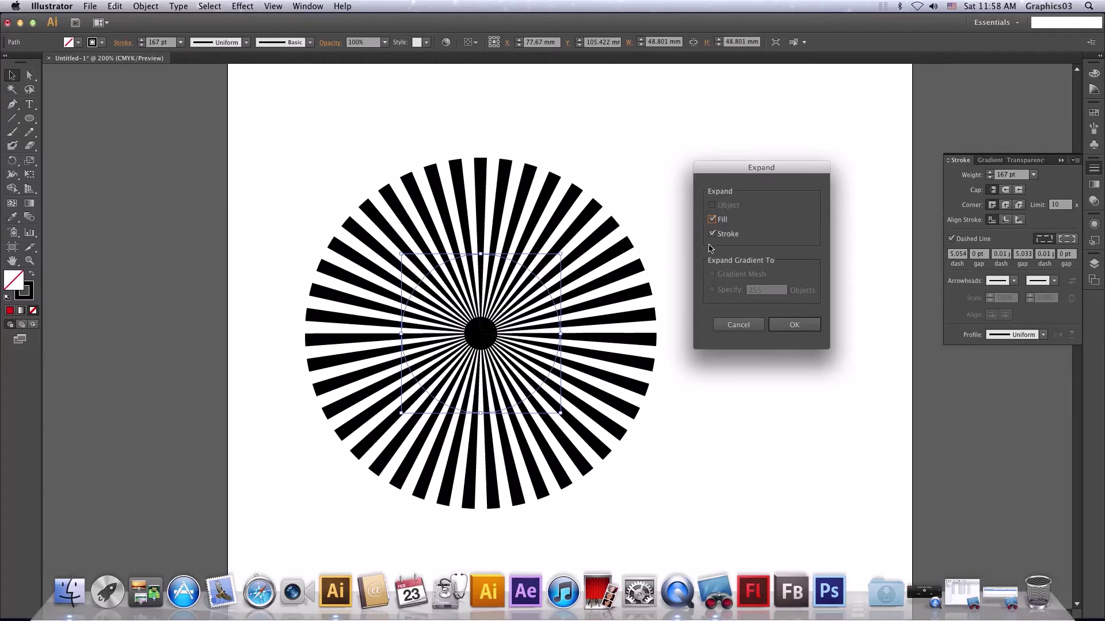
left_click(712, 220)
left_click(794, 325)
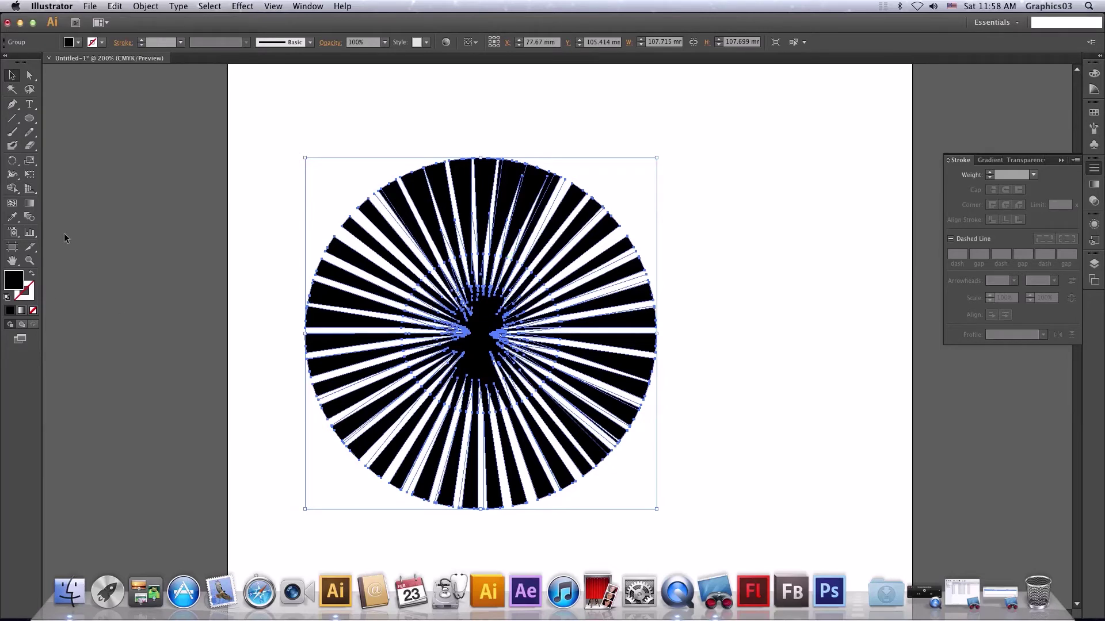
Fill the starburst with a white-to-black gradient.
left_click(71, 44)
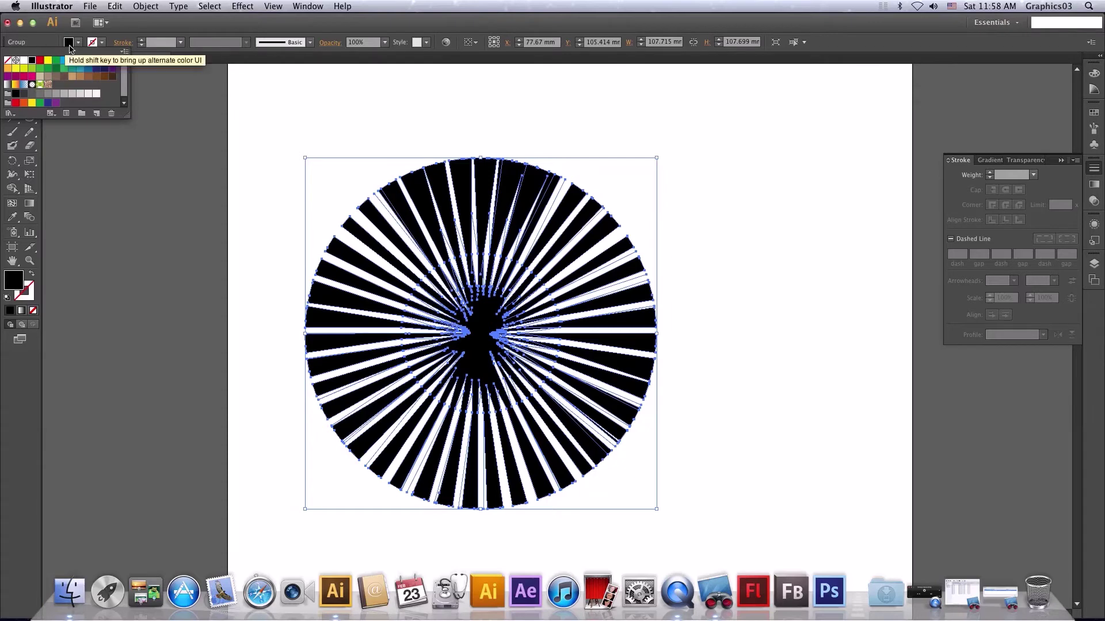
left_click(21, 311)
left_click(22, 312)
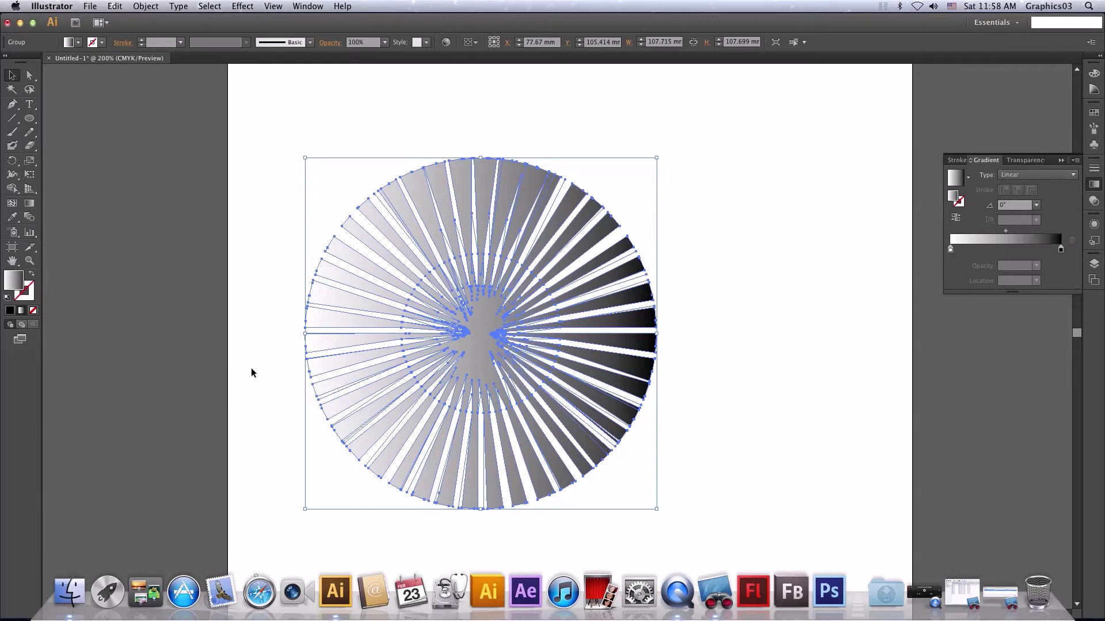
Change the gradient's dark end stop to red in RGB mode.
double_click(1060, 249)
left_click(1061, 263)
left_click(1022, 254)
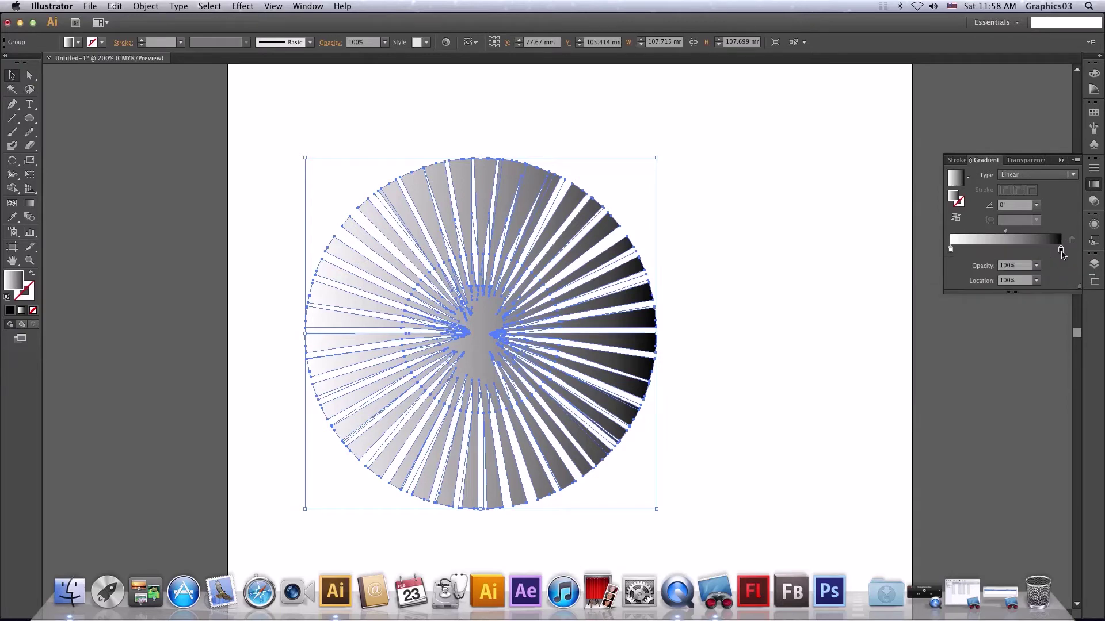
left_click(1058, 262)
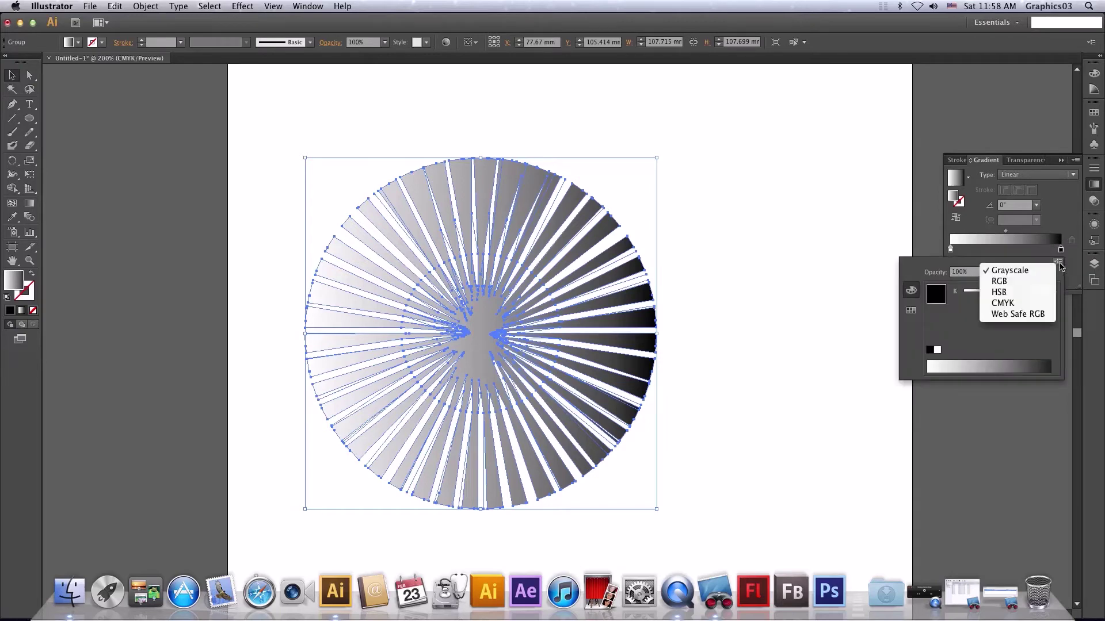
left_click(1002, 303)
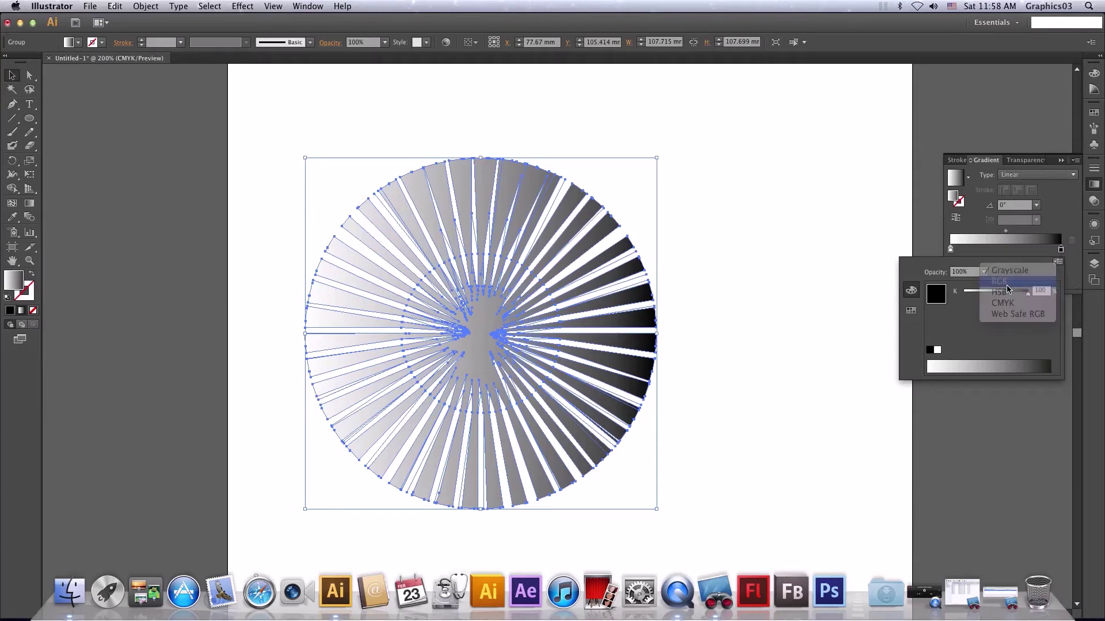
left_click(1010, 366)
left_click(987, 361)
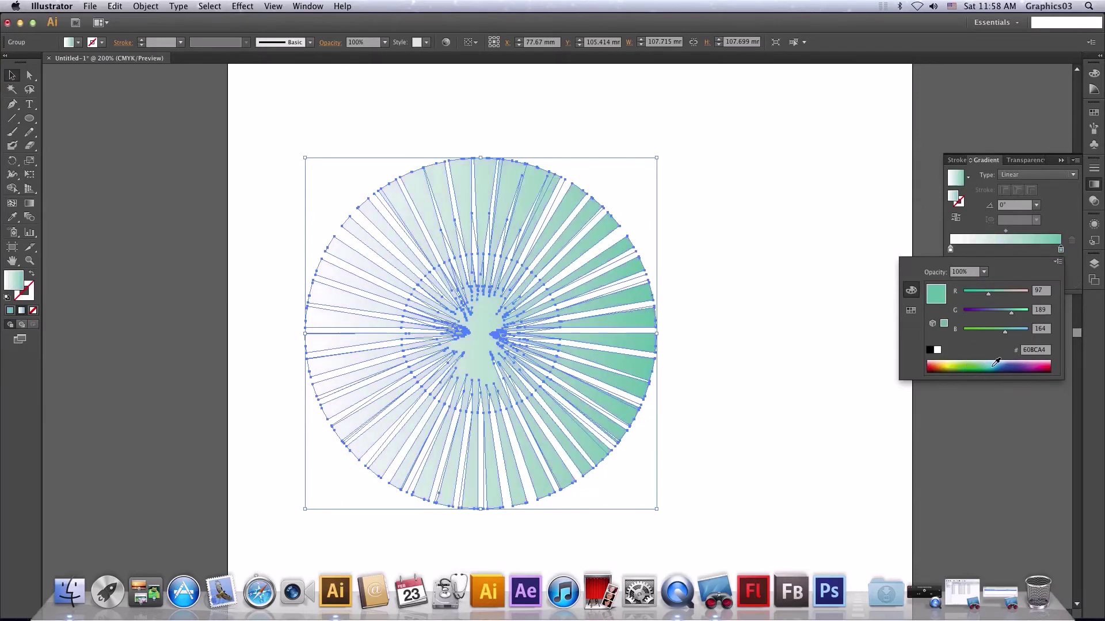
left_click(1047, 365)
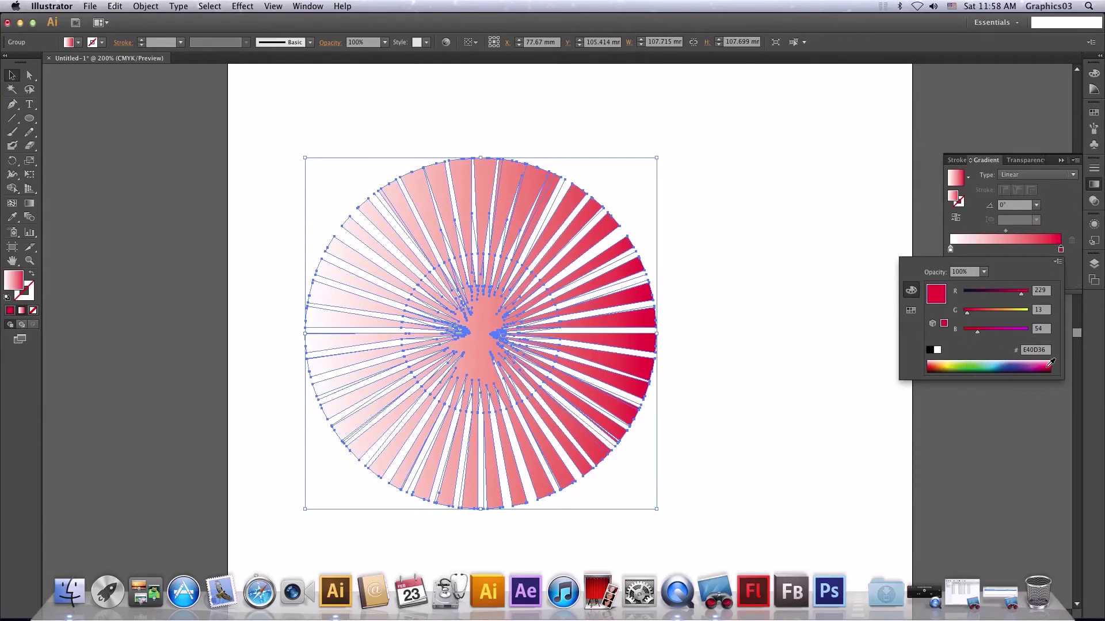
left_click(1052, 197)
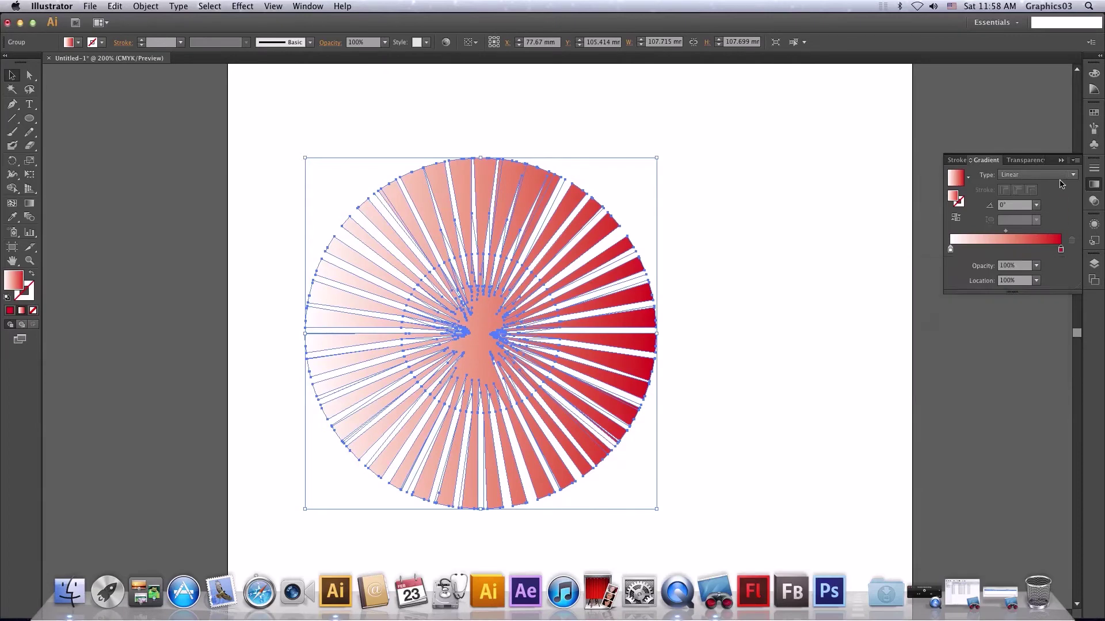
Switch the gradient type to Radial and deselect to preview the starburst.
left_click(1035, 174)
left_click(1030, 184)
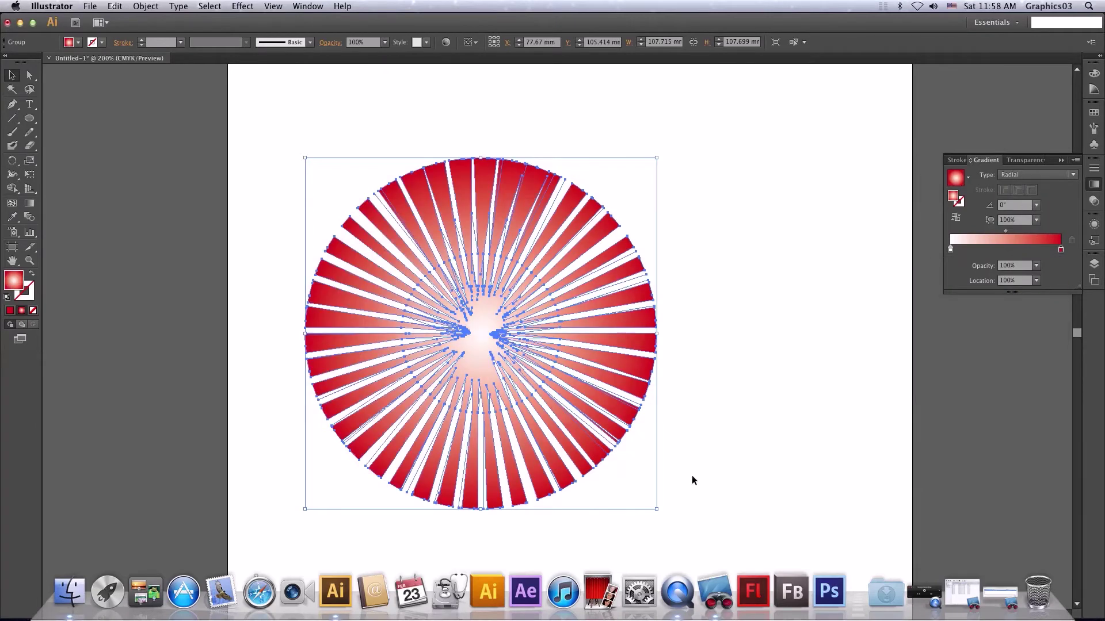
left_click(208, 92)
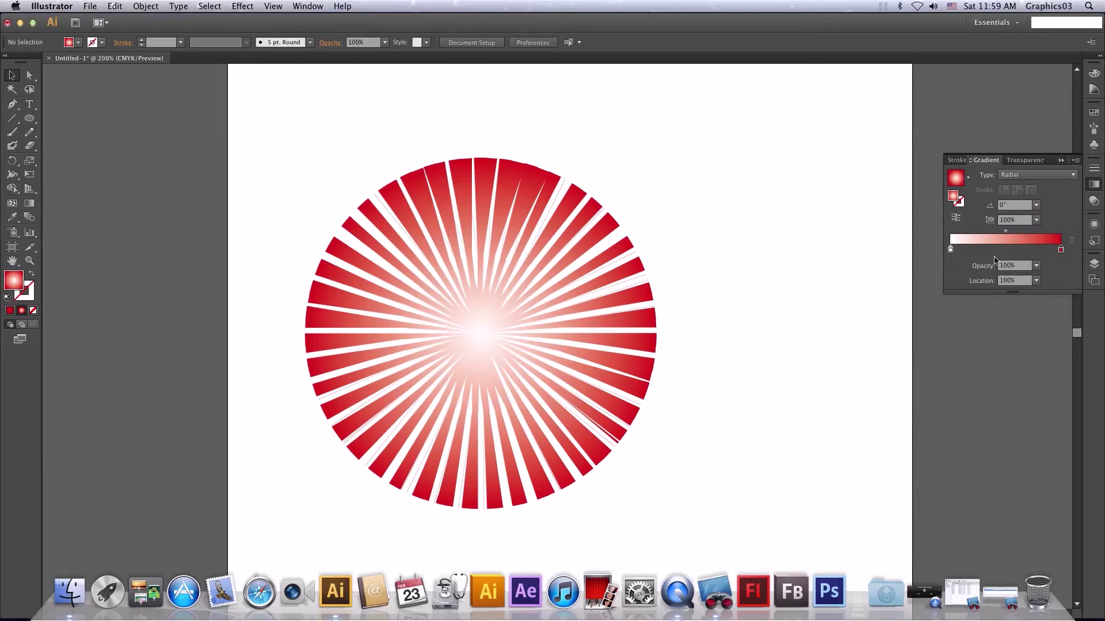
Delete the starburst, then draw a centred rounded rectangle and delete it too.
left_click_drag(725, 119, 222, 512)
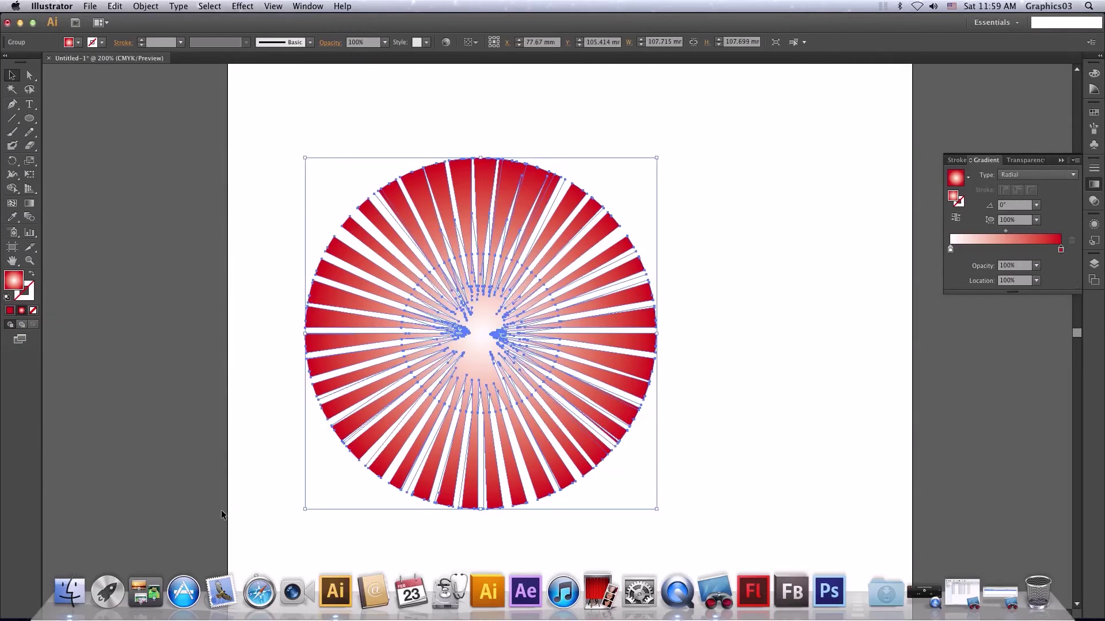
key("Delete")
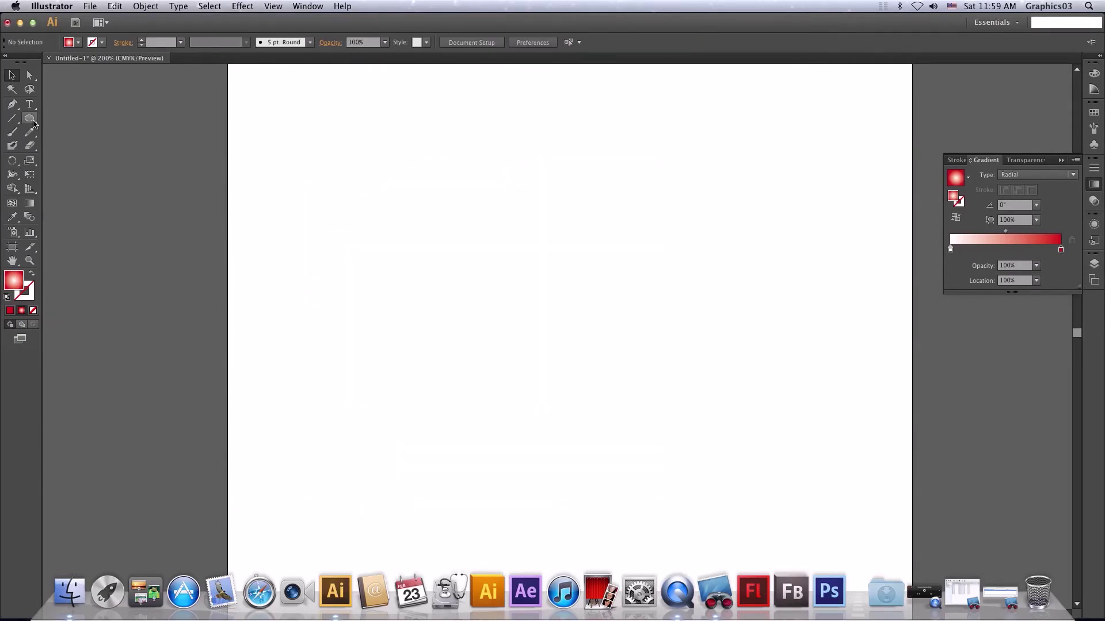
left_click(31, 119)
left_click_drag(34, 124, 111, 121)
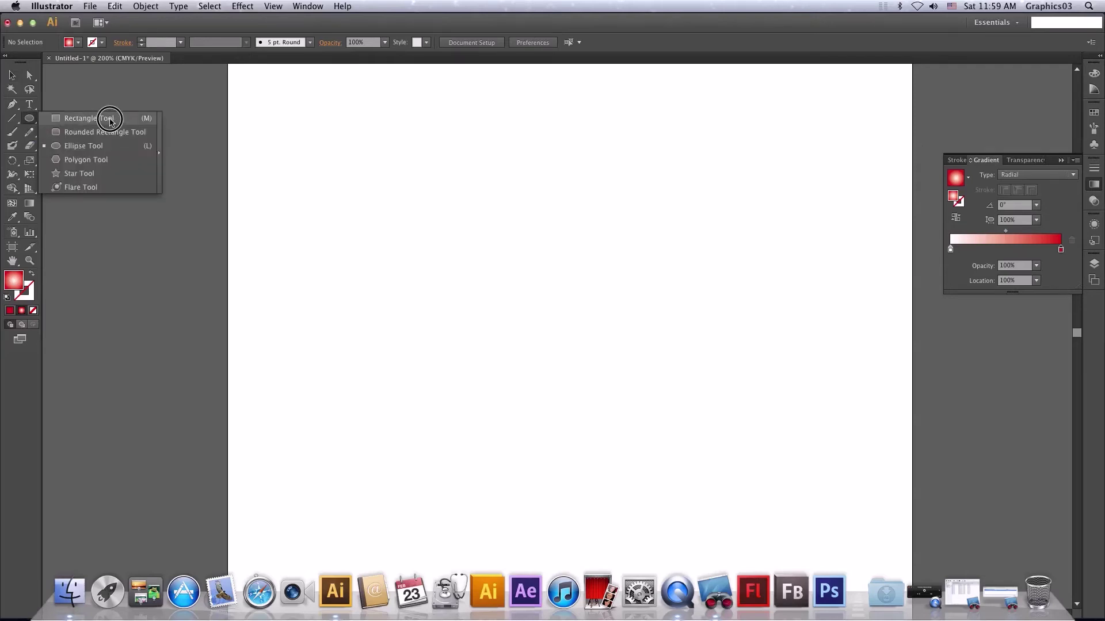
left_click_drag(111, 121, 104, 132)
left_click_drag(406, 182, 735, 440)
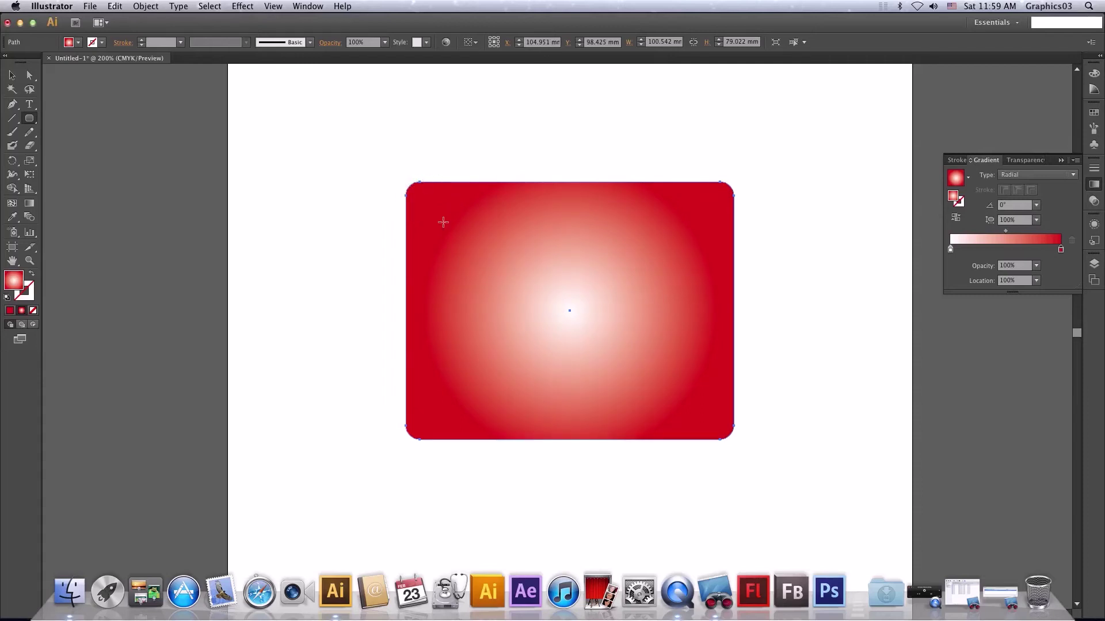
left_click(33, 122)
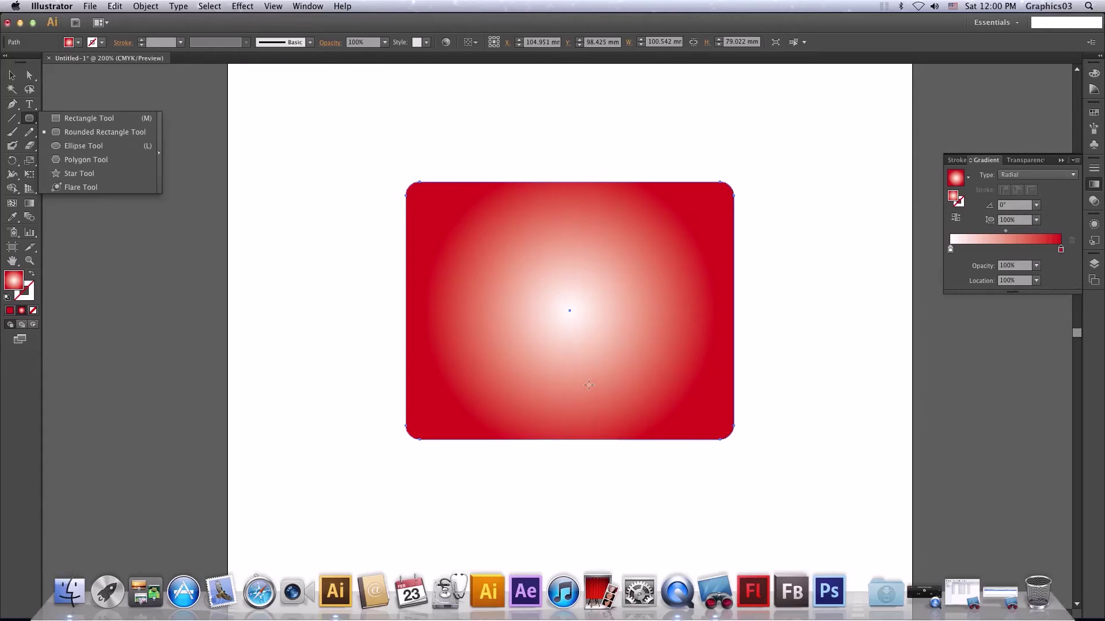
key("Delete")
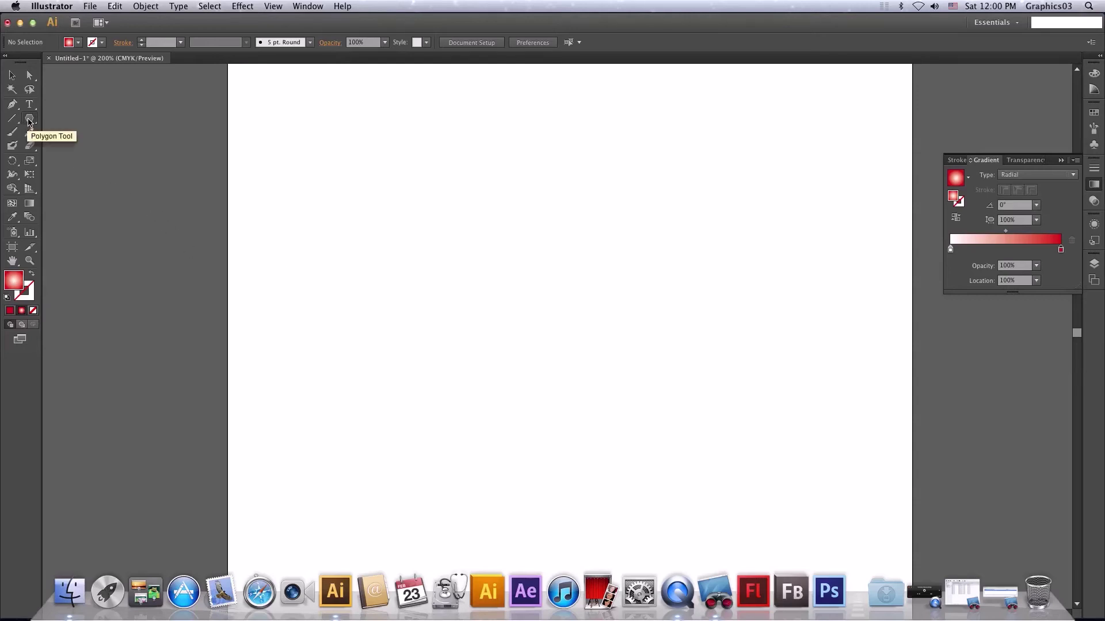
left_click(28, 118)
mouse_move(442, 215)
left_mouse_down()
mouse_move(513, 317)
mouse_move(510, 303)
left_mouse_up()
key("Up")
key("Up")
key("Up")
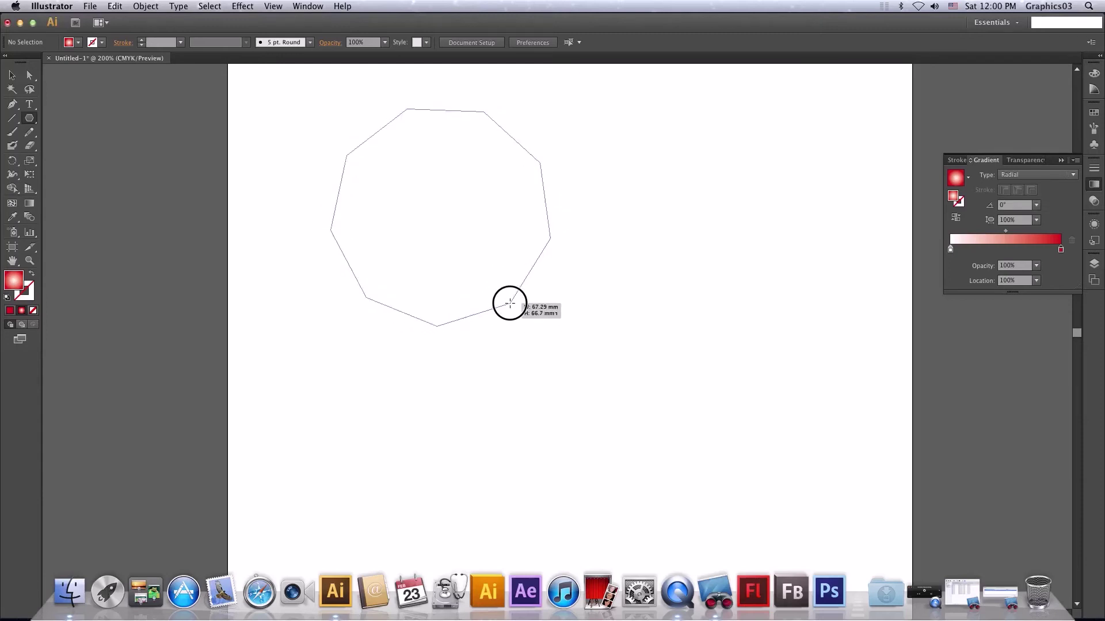
key("Up")
key("Up")
key("Up")
key("Up")
key("Up")
key("Up")
key("Up")
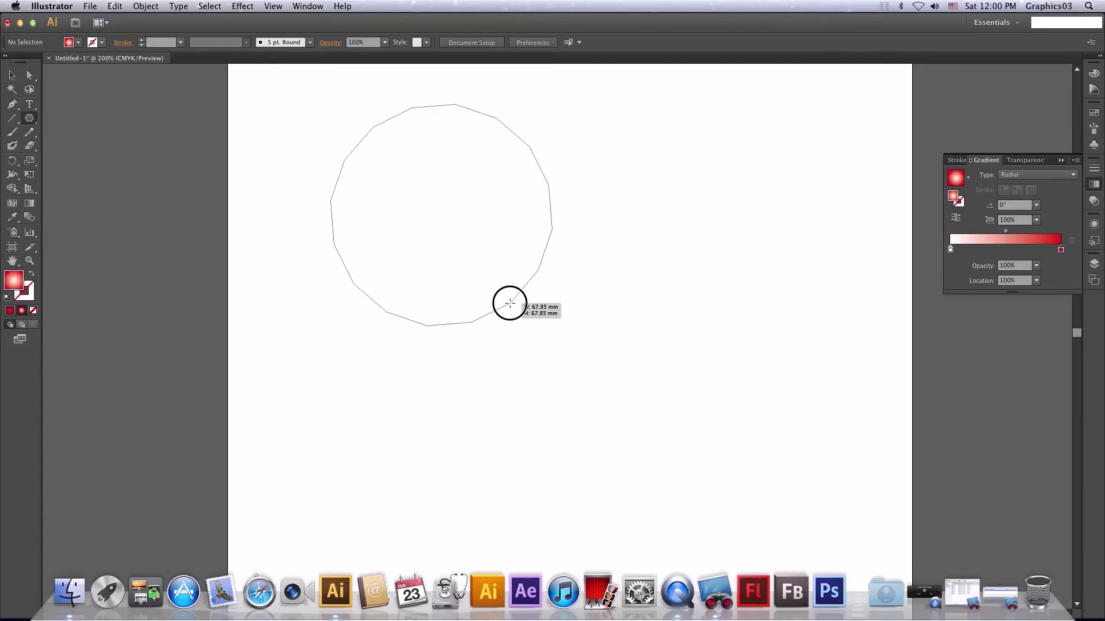
key("Down")
key("Down")
key("Down")
key("Down")
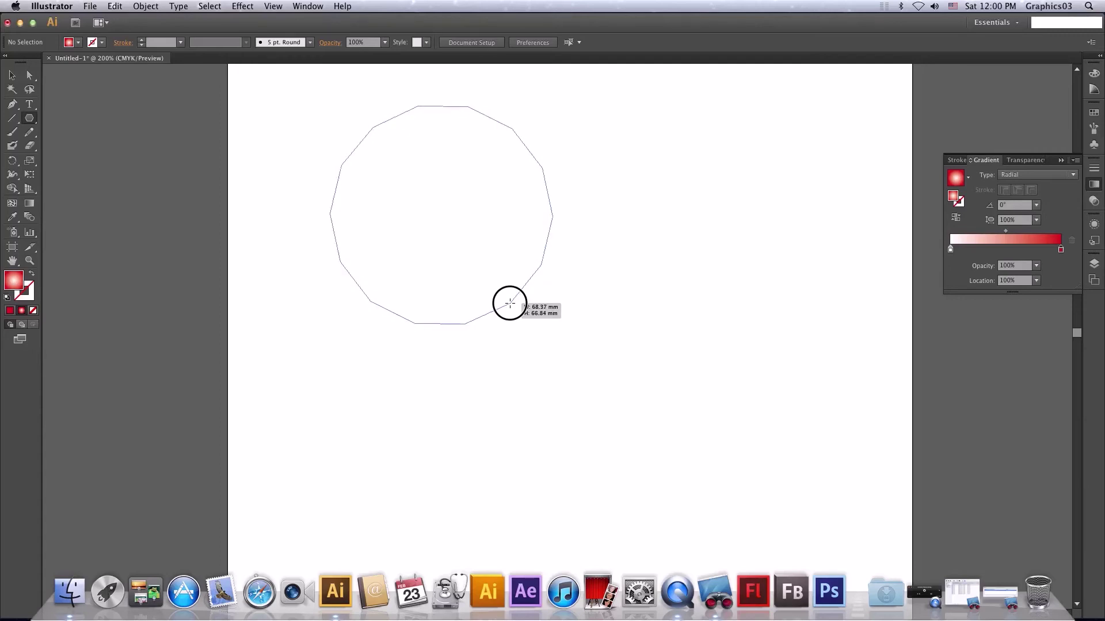
key("Down")
key("Down")
key("Down")
key("Down")
key("Down")
key("Down")
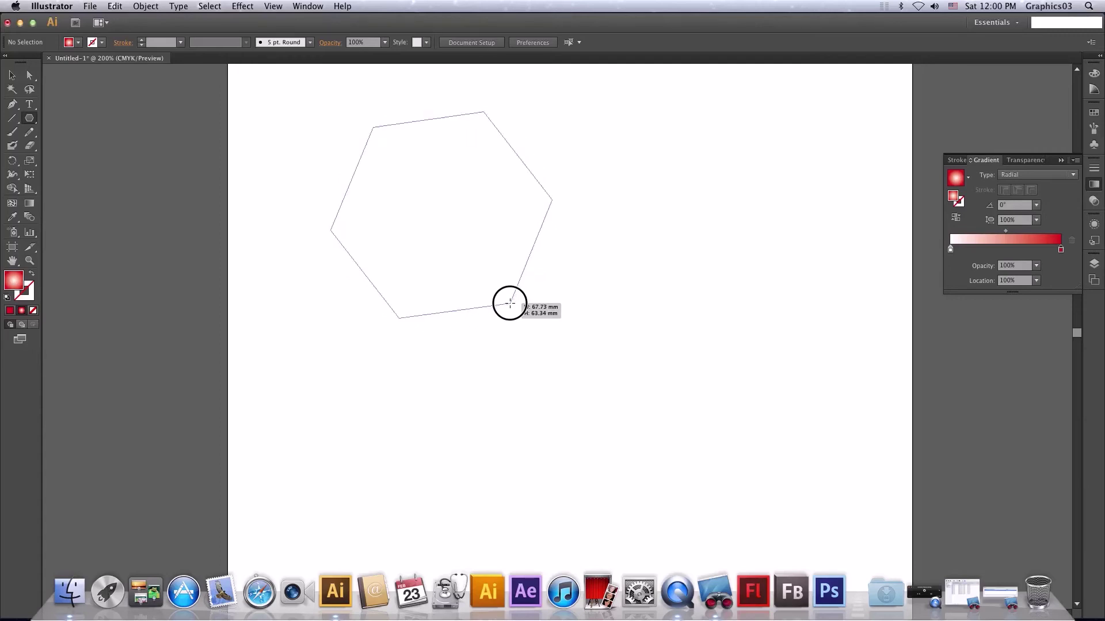
key("Down")
key("Down")
key("Down")
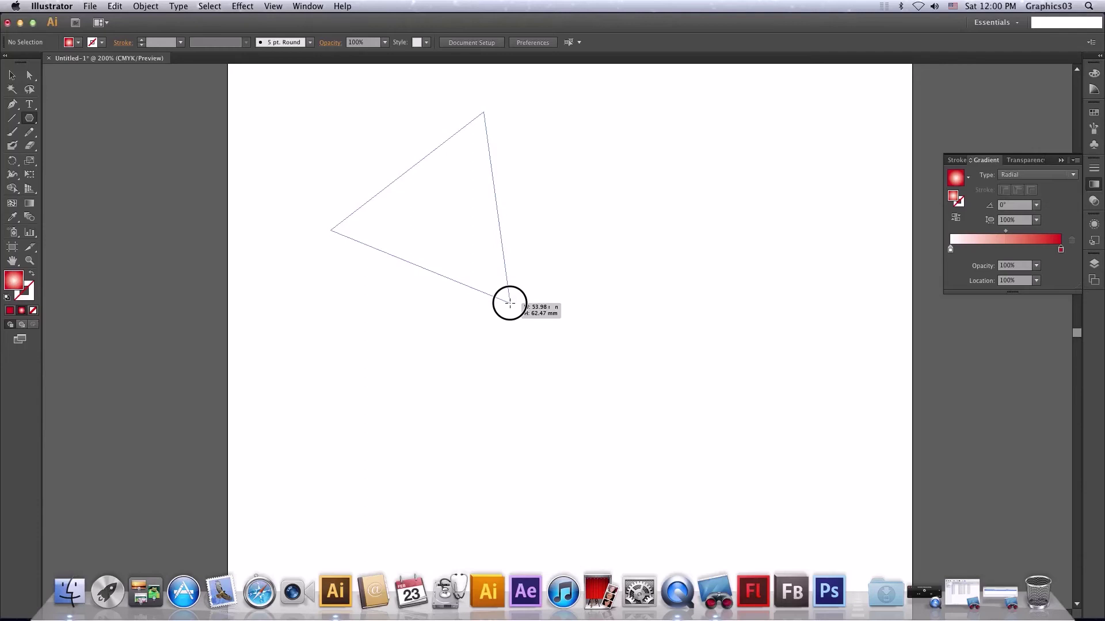
key("Up")
key("Up")
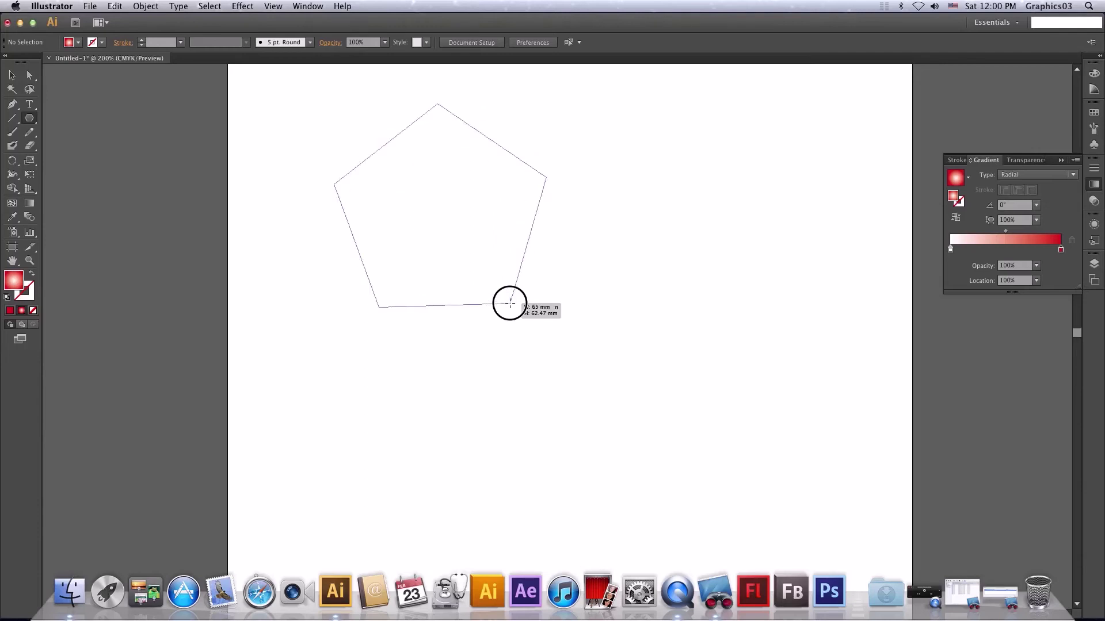
key("Down")
key("Up")
key("Up")
key("Up")
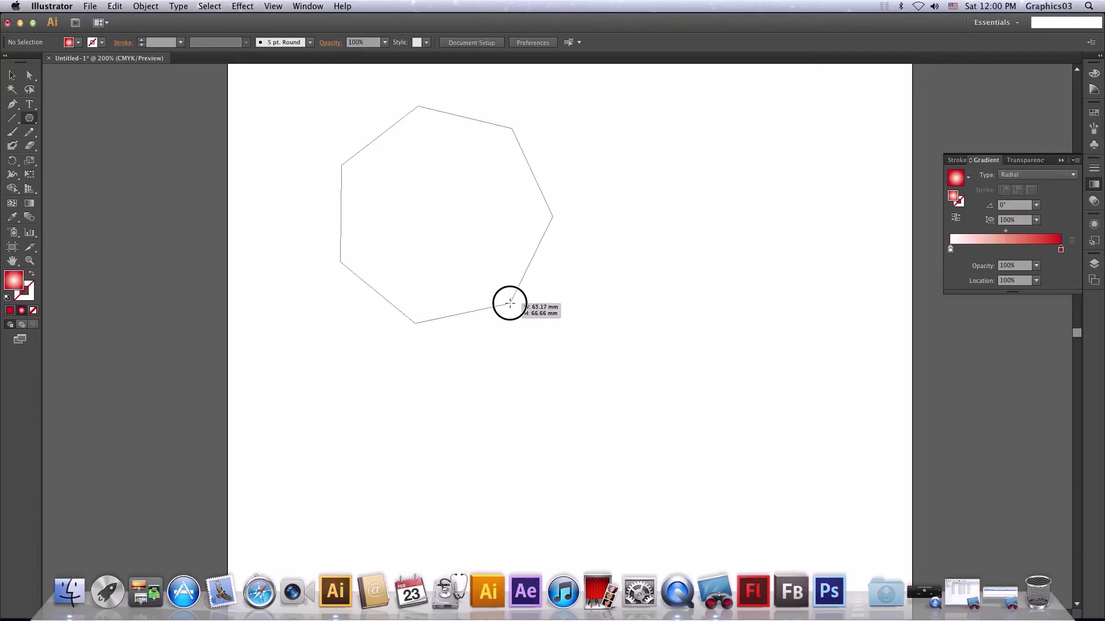
key("Down")
key("Down")
key("Down")
key("Up")
key("Up")
key("Up")
key("Up")
key("Down")
key("Down")
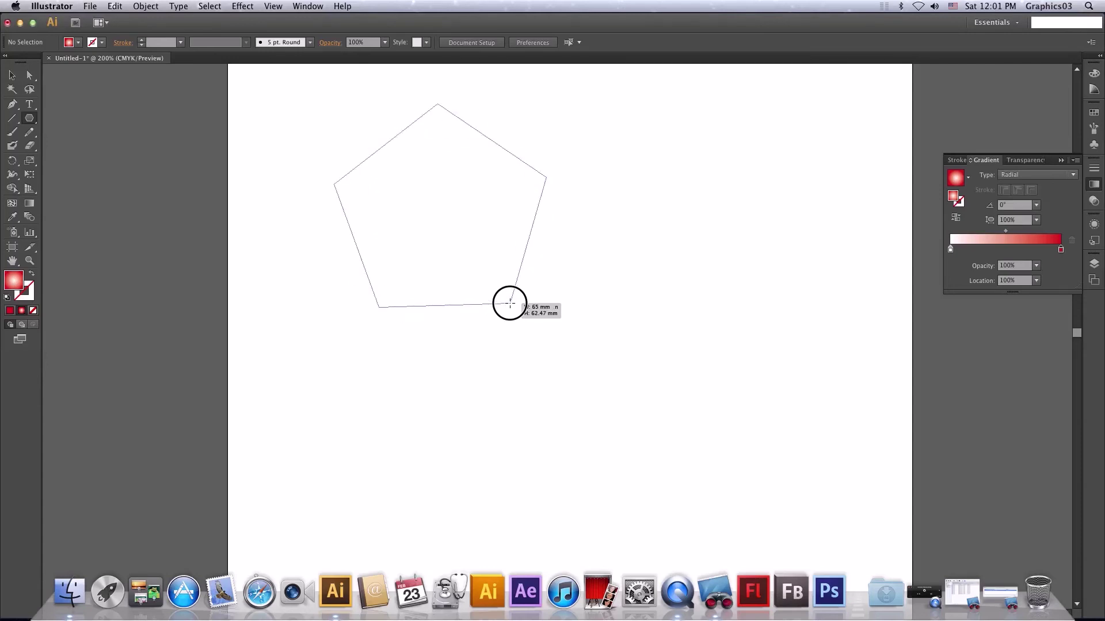
key("Down")
key("Down")
key("Up")
key("Up")
key("Up")
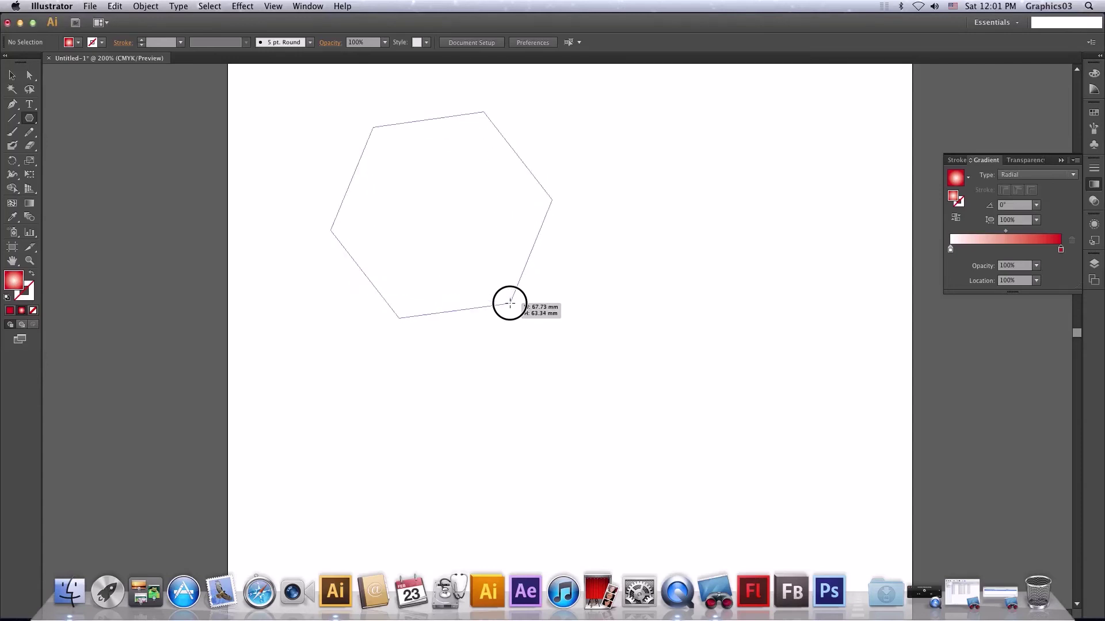
key("Up")
key("Delete")
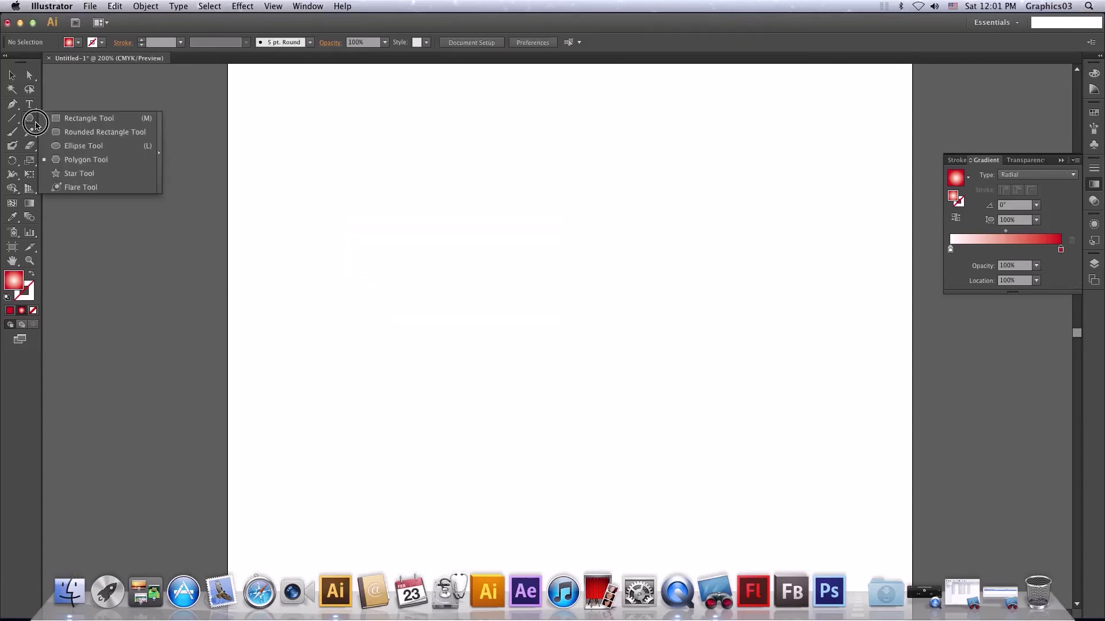
left_click_drag(29, 118, 70, 174)
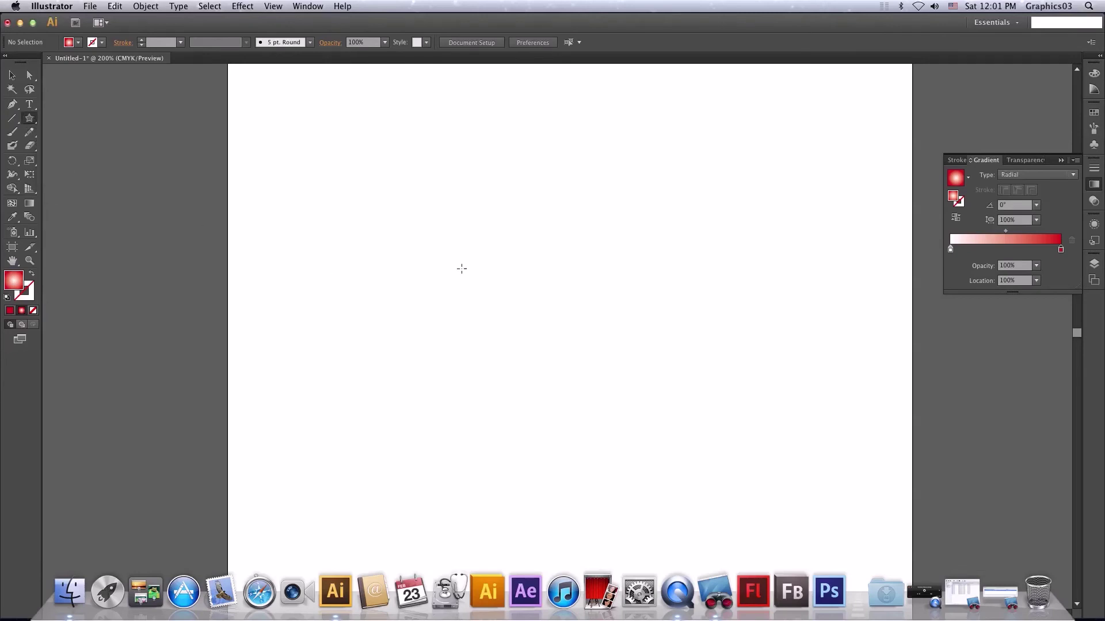
left_click_drag(462, 268, 577, 382)
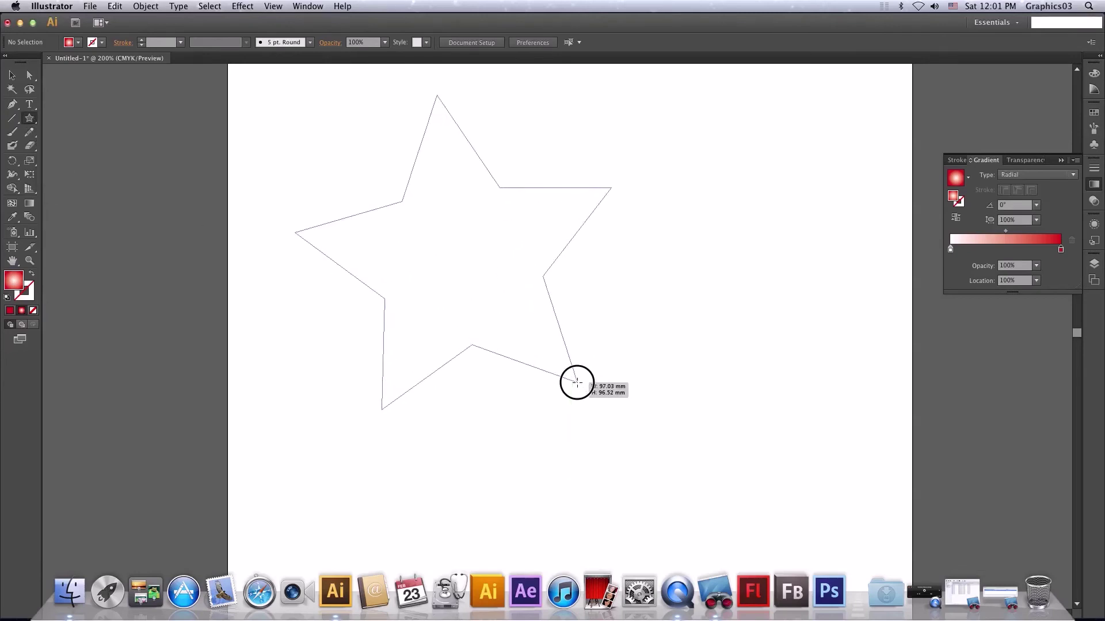
key("Up")
key("Up")
key("Up")
key("Up")
key("Up")
key("Up")
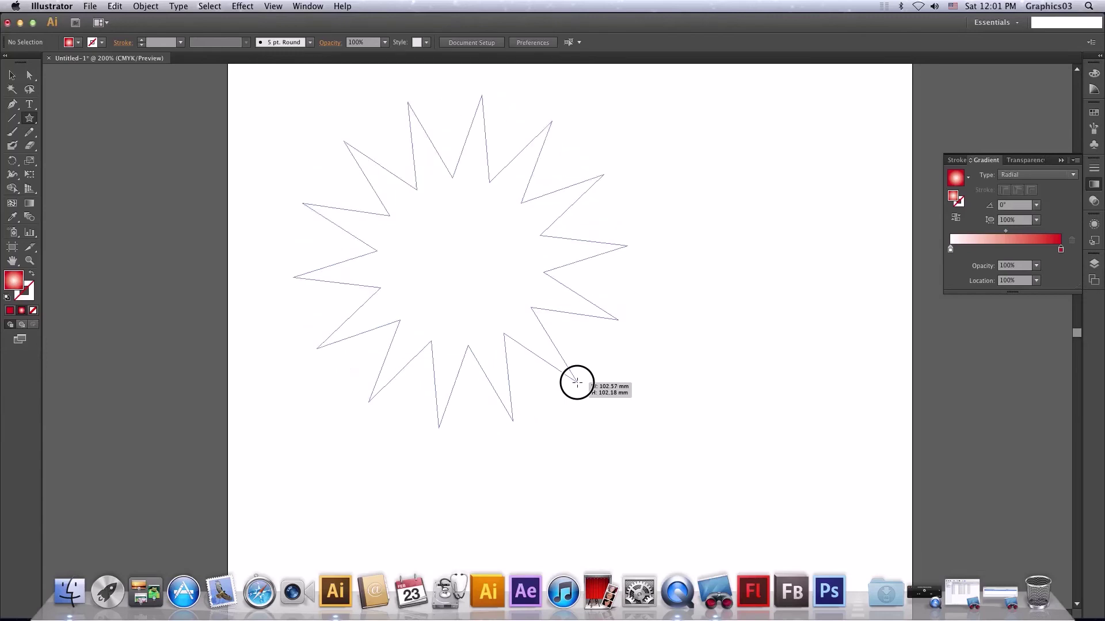
key("Up")
key("Up")
key("Down")
key("Down")
key("Down")
key("Down")
key("Down")
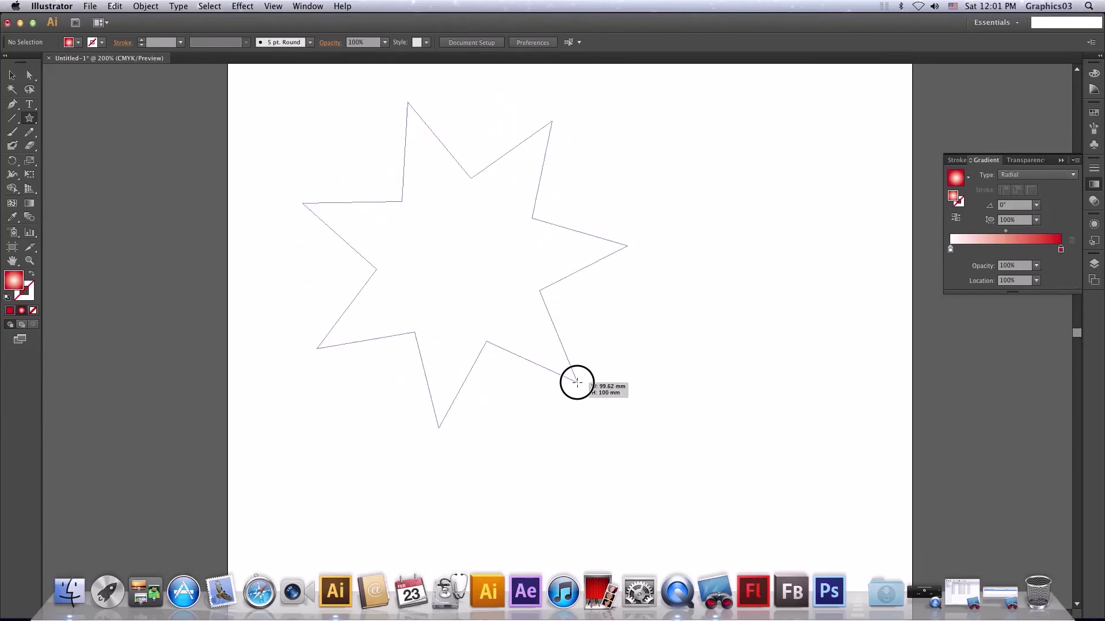
key("Up")
key("Up")
key("Up")
left_click_drag(577, 382, 577, 382)
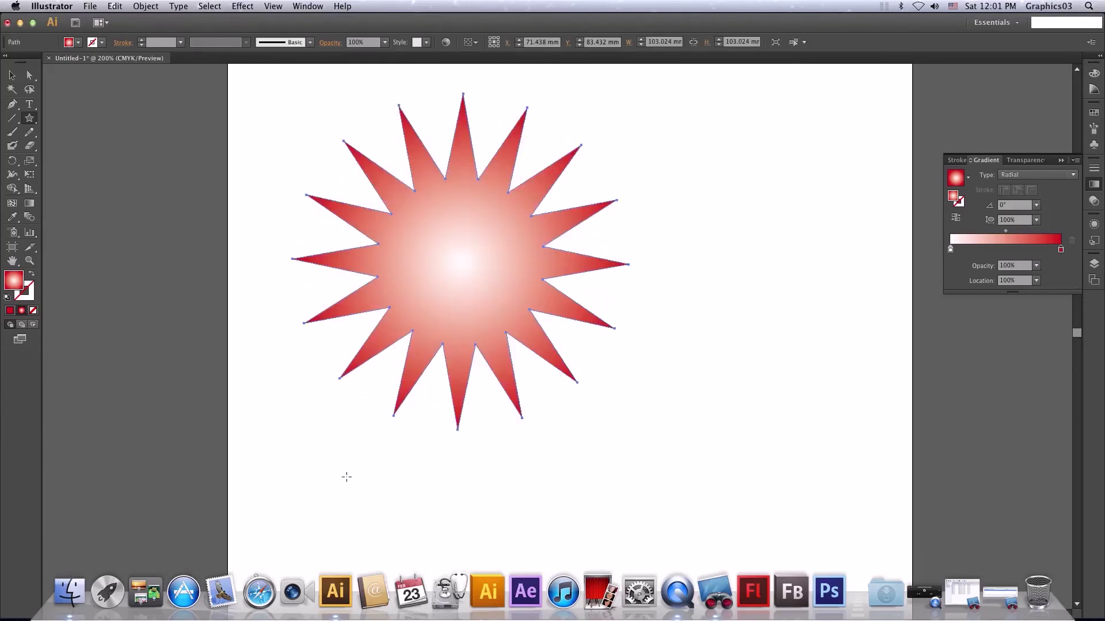
left_click(11, 75)
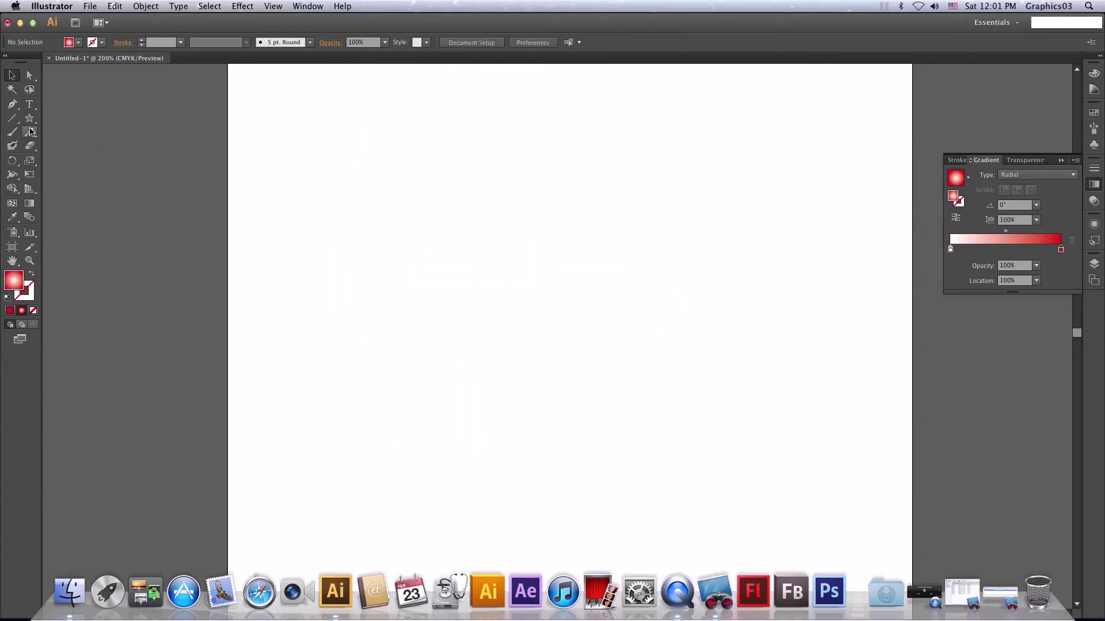
Draw a test lens flare, undo it, then open and cancel Flare Tool Options.
left_click_drag(30, 118, 75, 193)
mouse_move(351, 179)
left_mouse_down()
mouse_move(434, 240)
mouse_move(734, 384)
left_mouse_up()
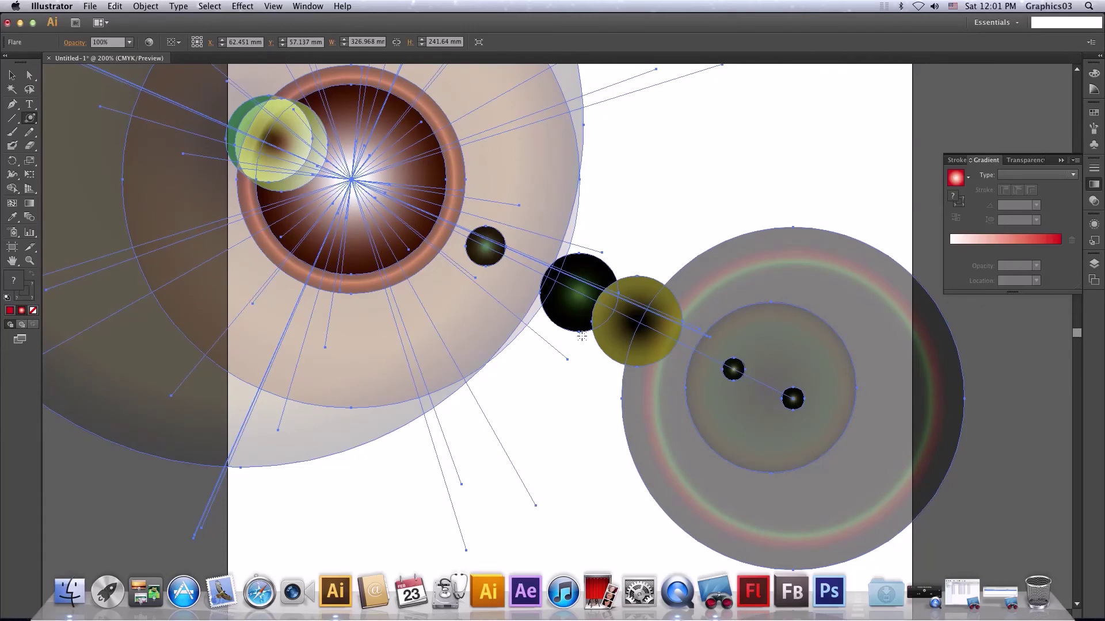
key("super")
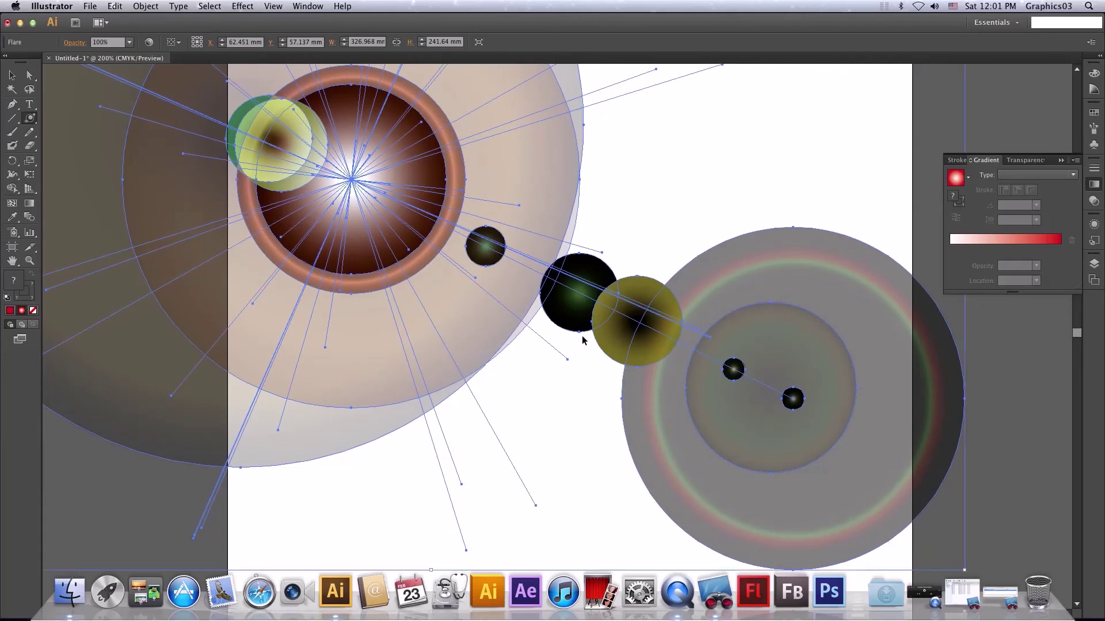
key("super+z")
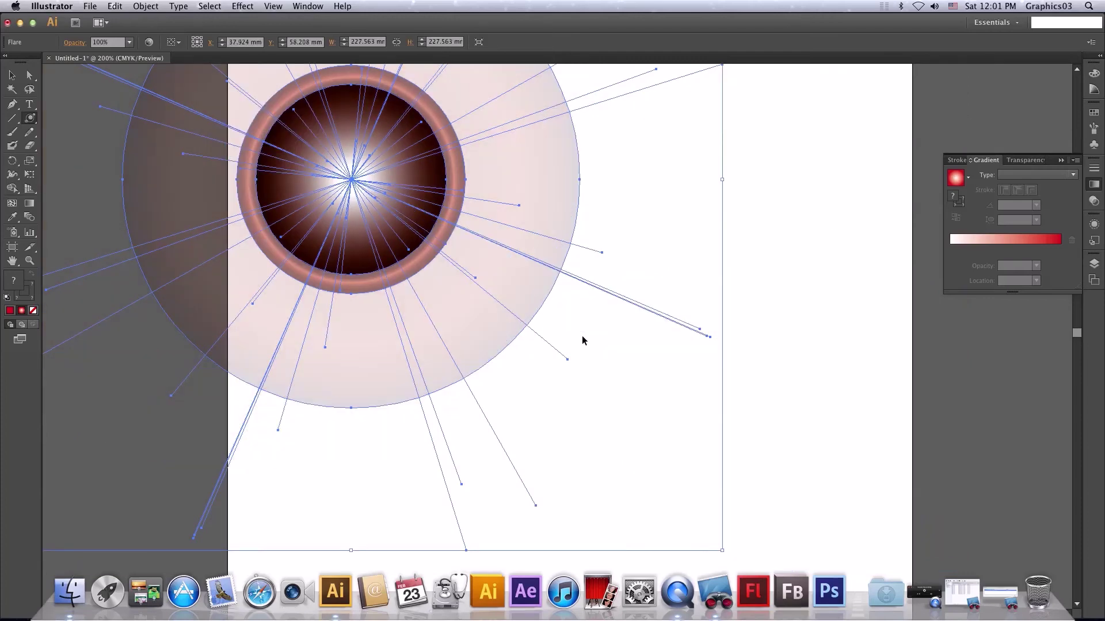
key("super+z")
left_click(394, 190)
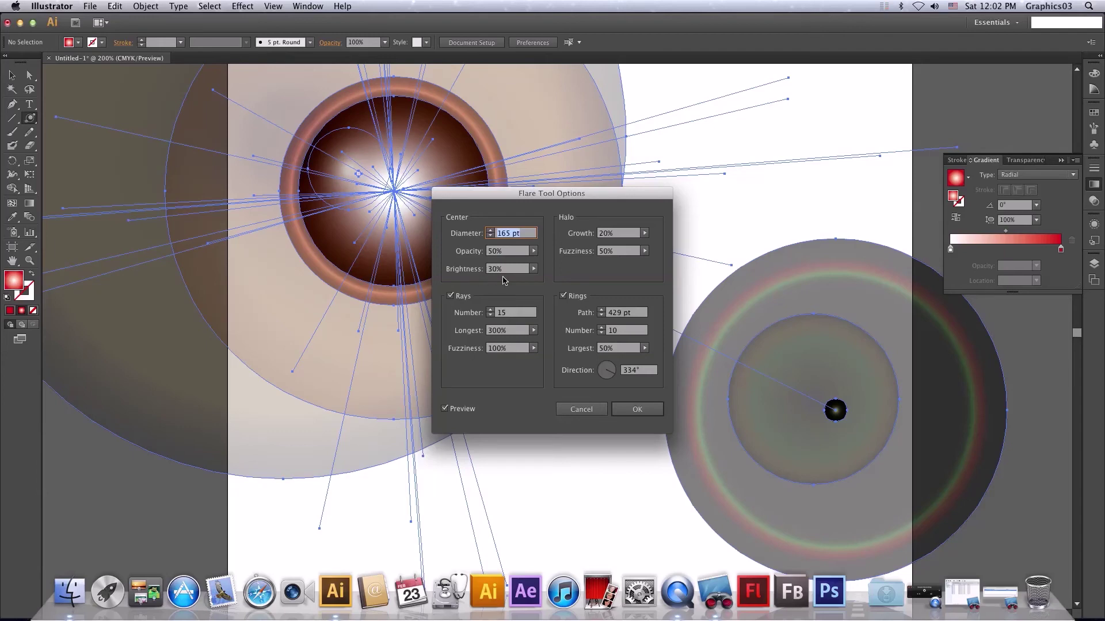
left_click(602, 404)
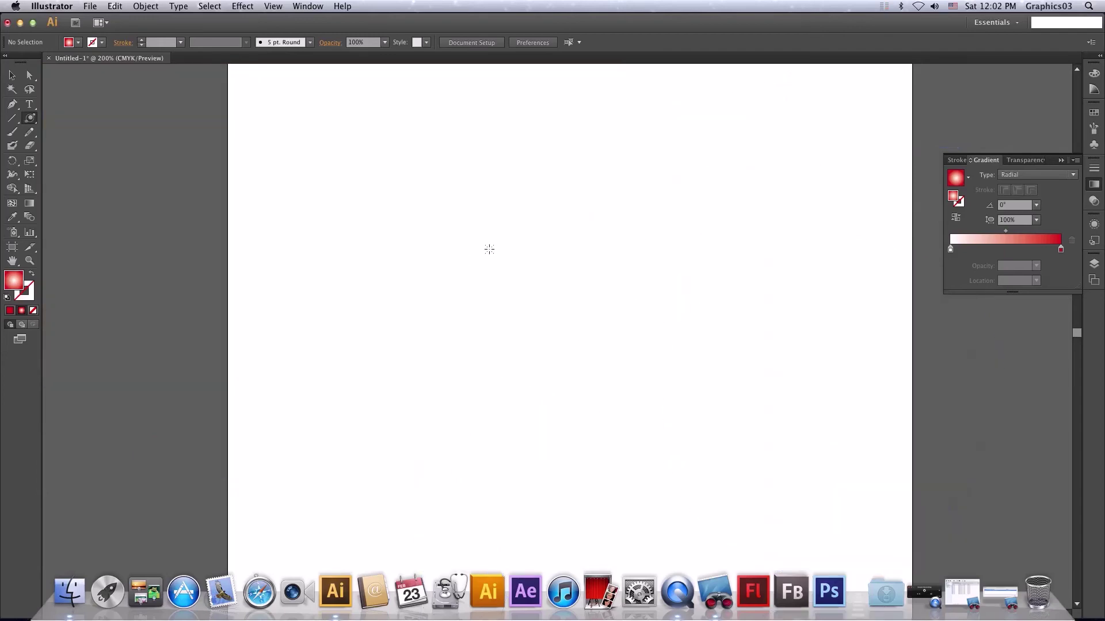
Drag a lens flare from top-left centre to rings at lower right, then zoom out and deselect.
left_click_drag(377, 179, 611, 312)
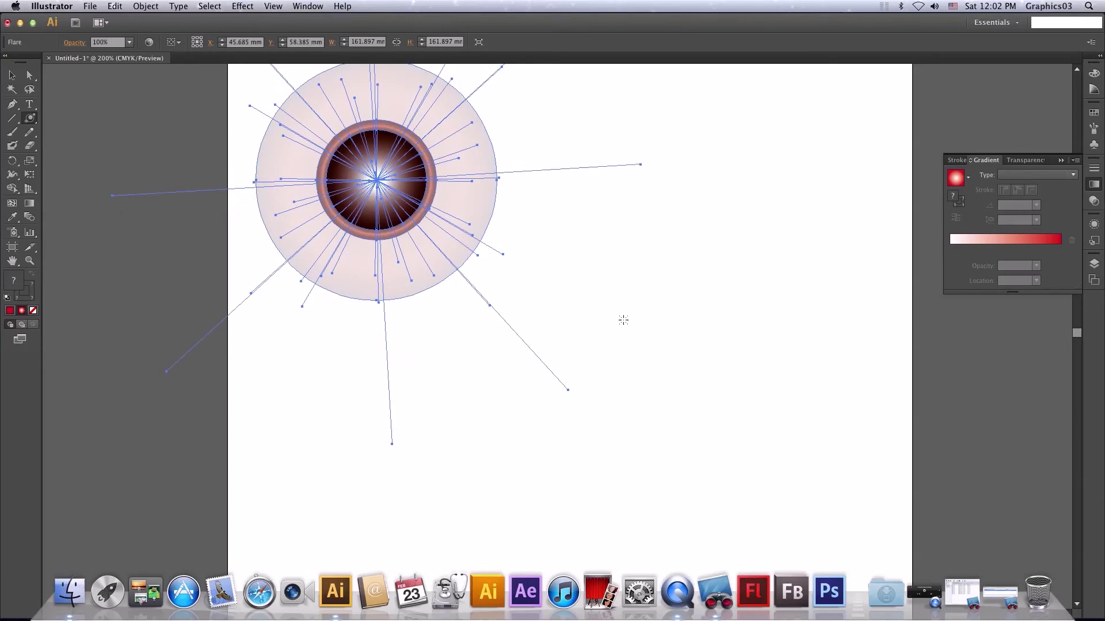
left_click_drag(620, 319, 890, 444)
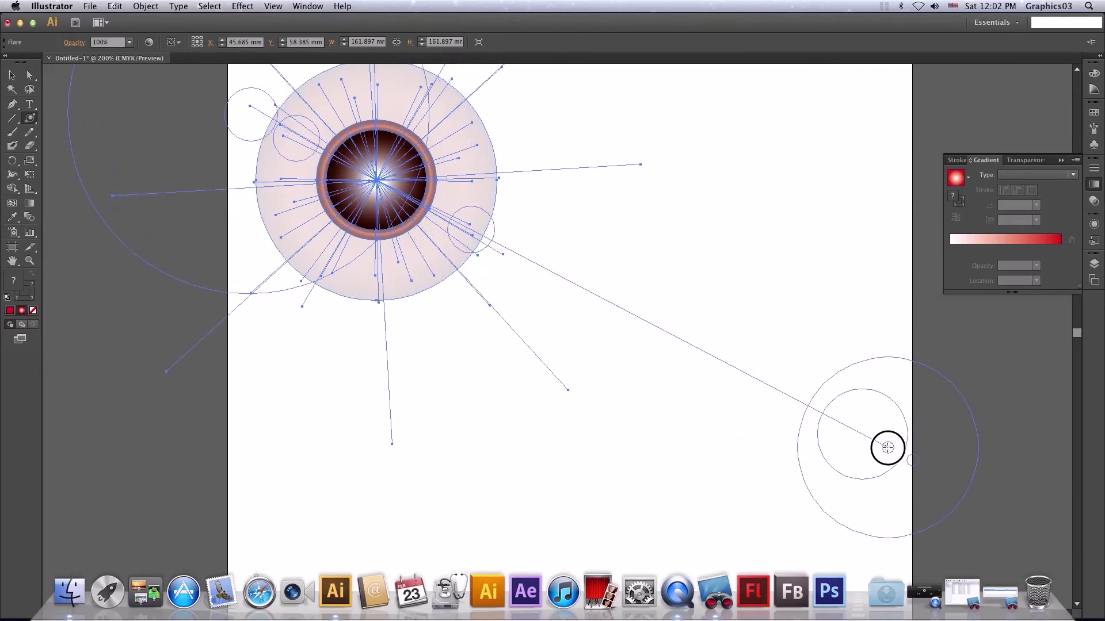
left_click_drag(890, 444, 872, 454)
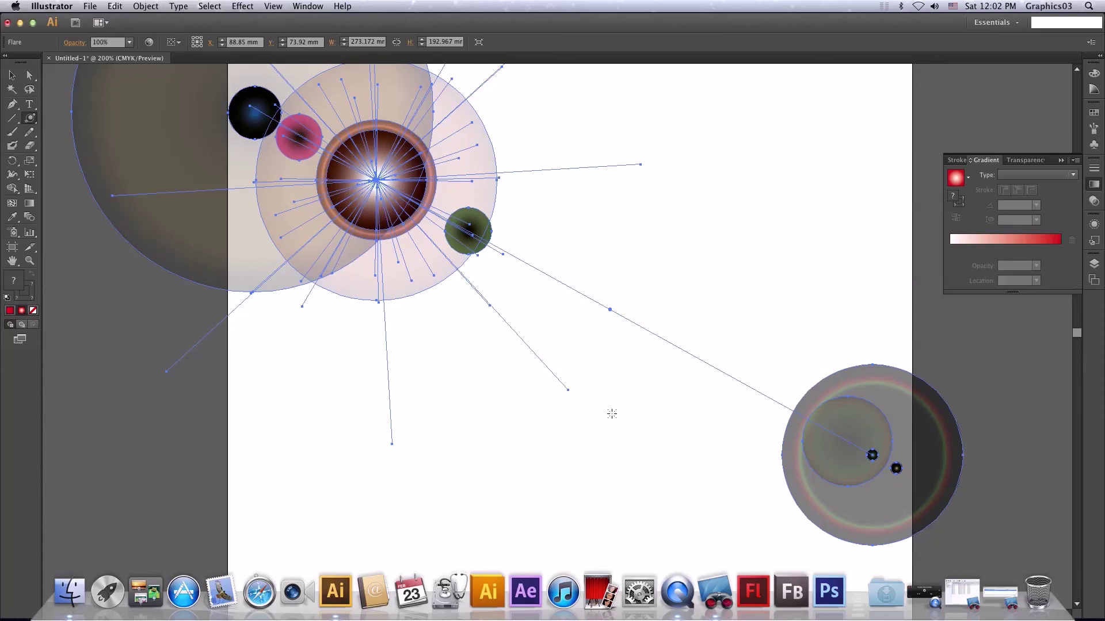
left_click(11, 75)
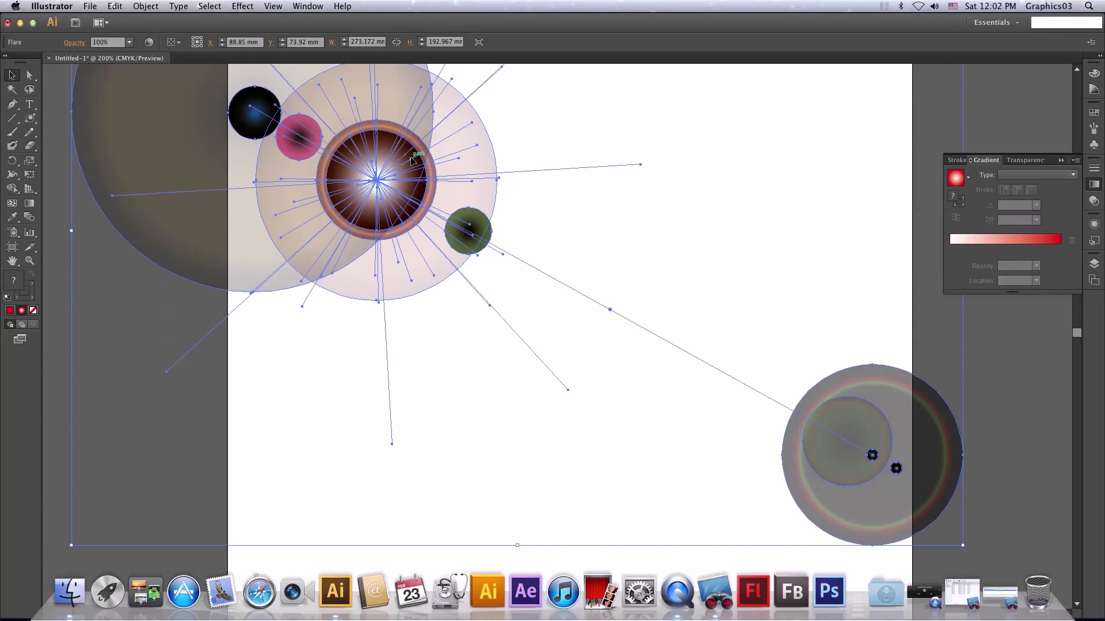
key("super+minus")
key("super+minus")
key("super+minus")
left_click(434, 338)
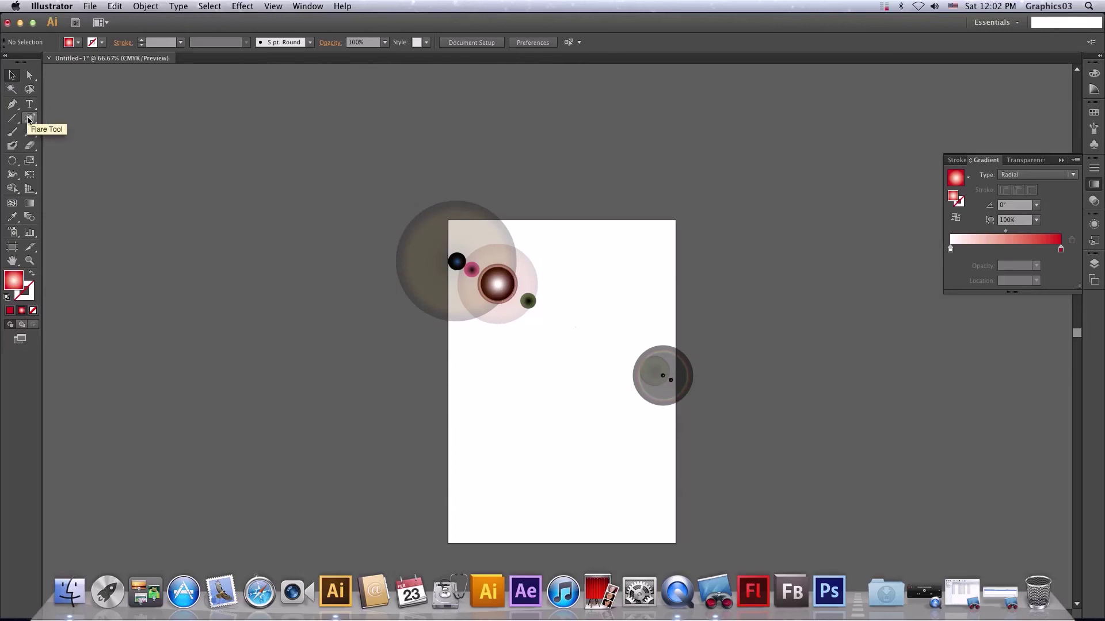
Draw a page-covering rectangle and send it to the back behind the lens flare.
left_click_drag(30, 118, 77, 123)
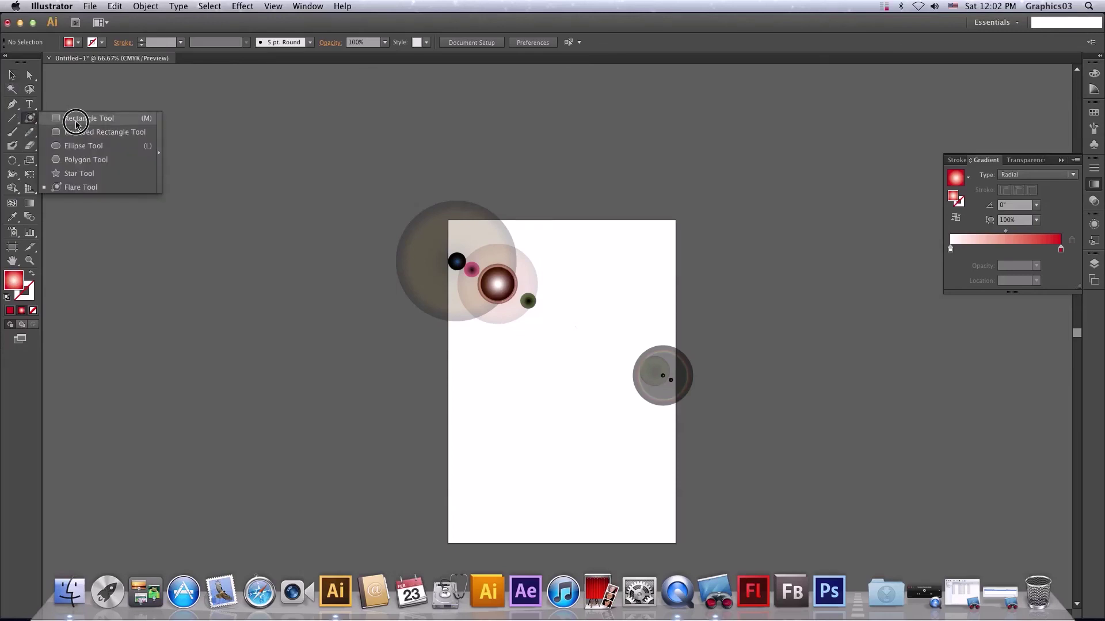
left_click(76, 123)
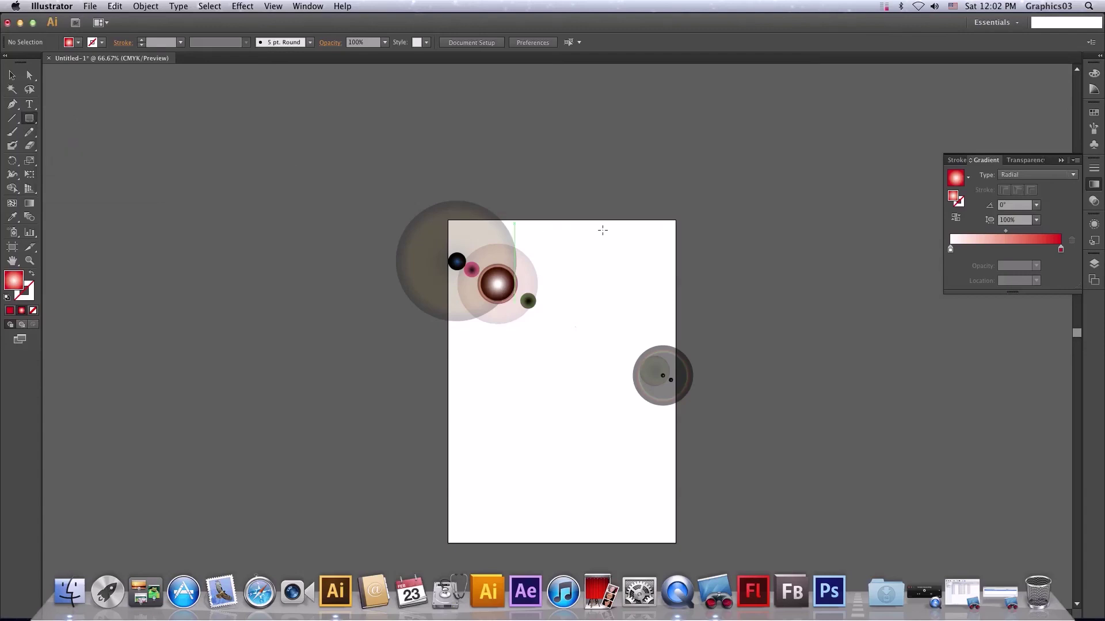
left_click_drag(676, 221, 448, 532)
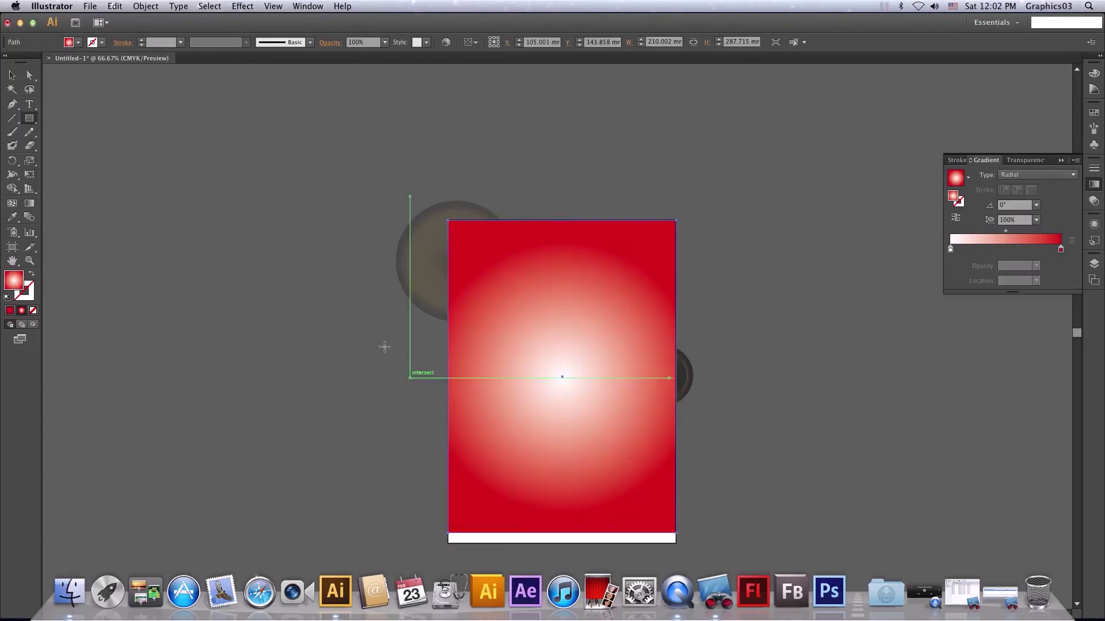
left_click(12, 75)
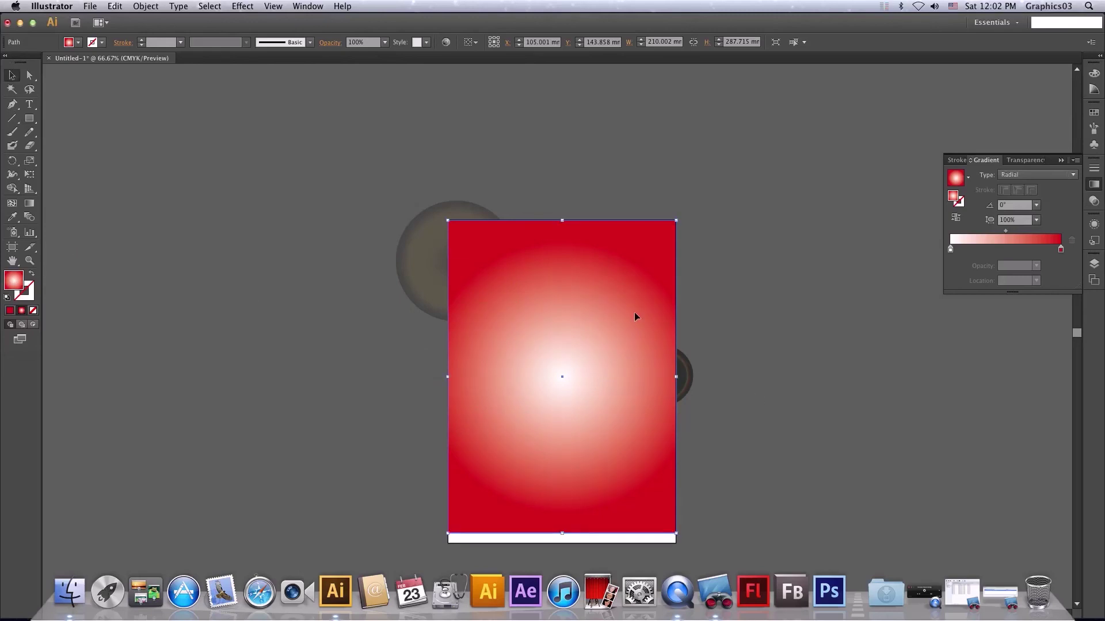
right_click(610, 249)
mouse_move(638, 402)
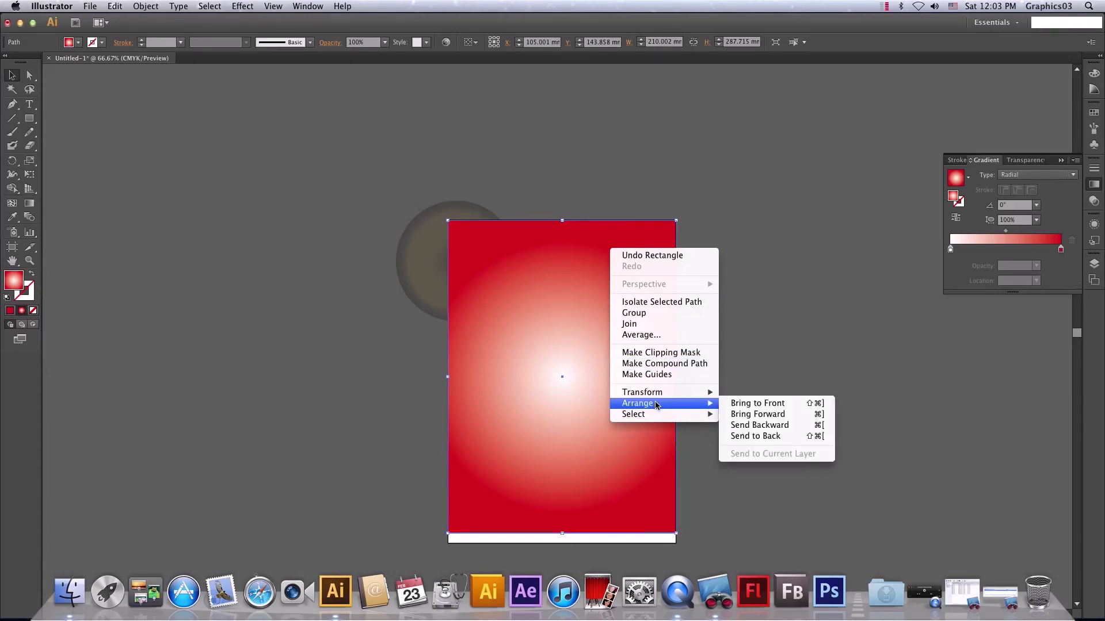
left_click(777, 436)
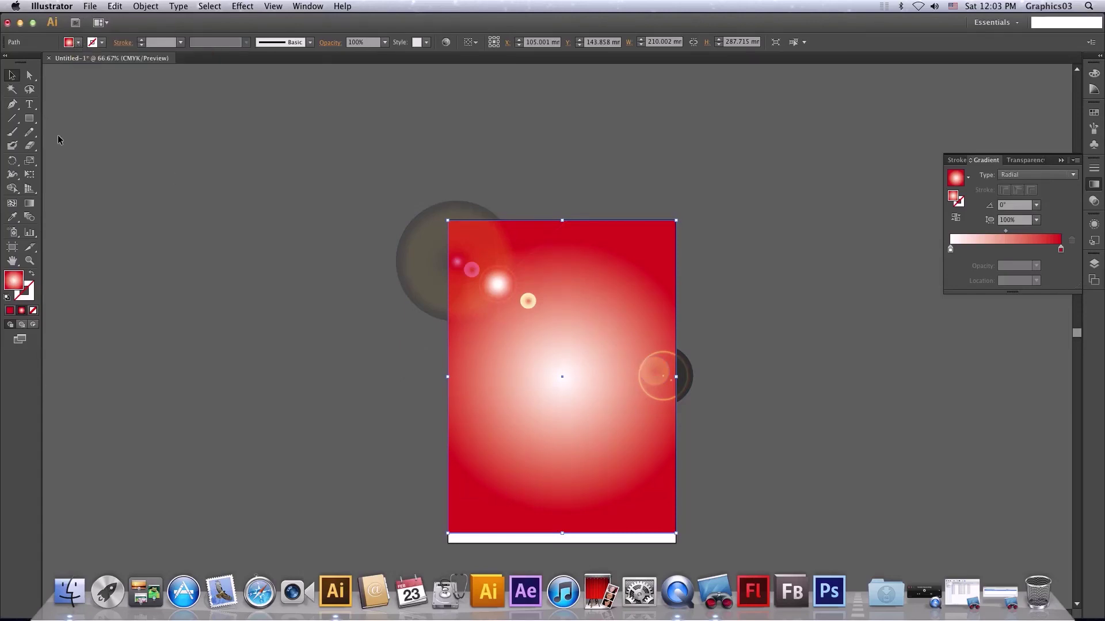
Try green, tan, brown, purple and red fill swatches on the rectangle, ending with orange.
left_click(69, 43)
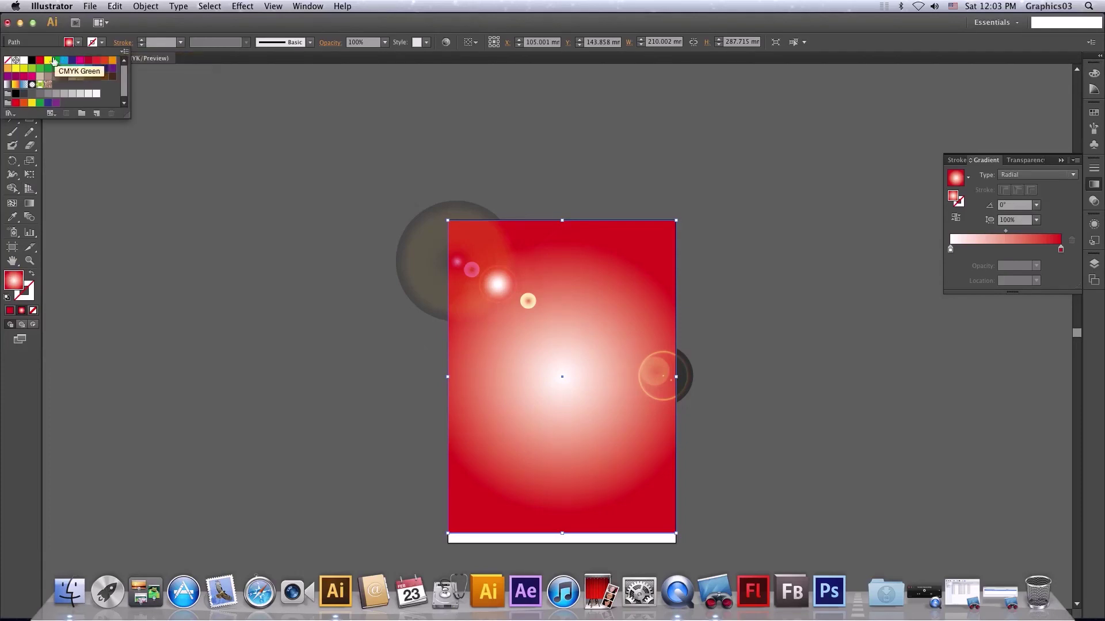
left_click(55, 61)
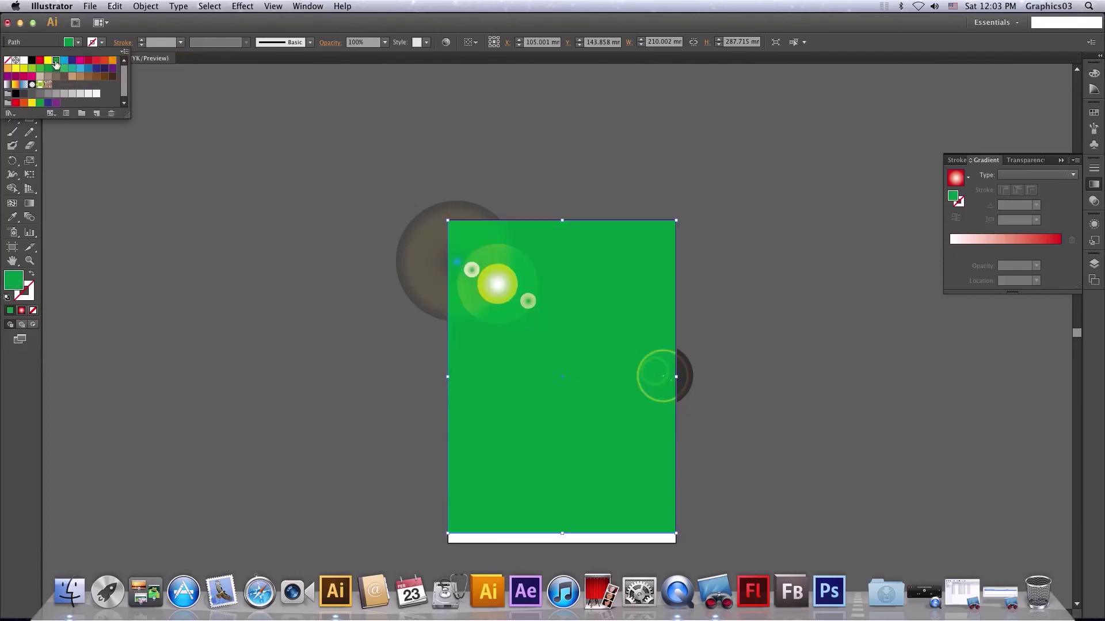
left_click(72, 77)
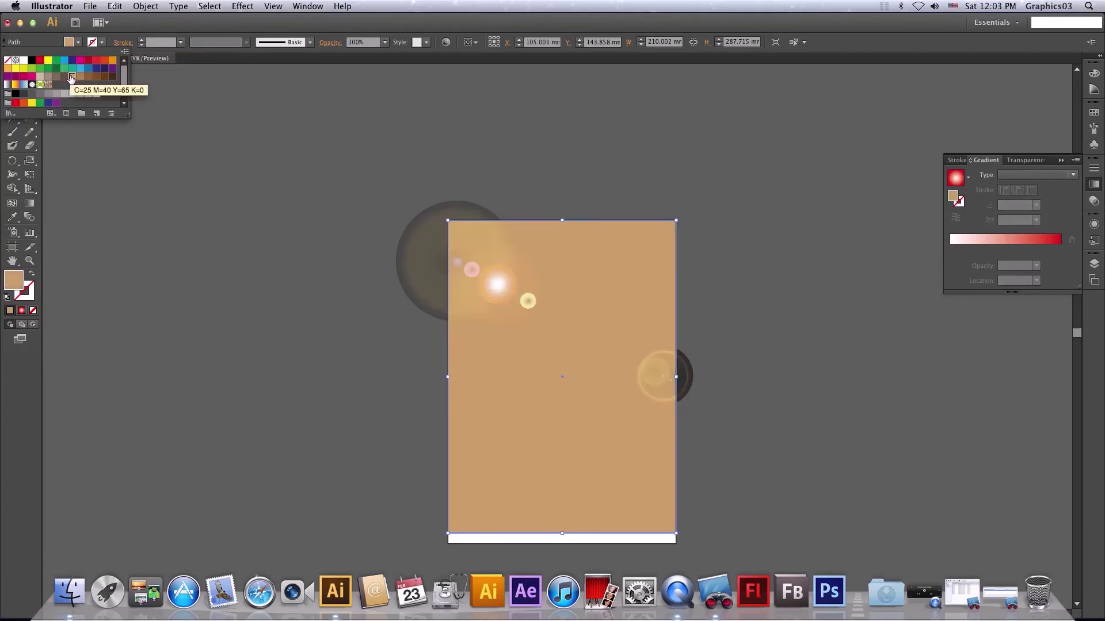
left_click(113, 77)
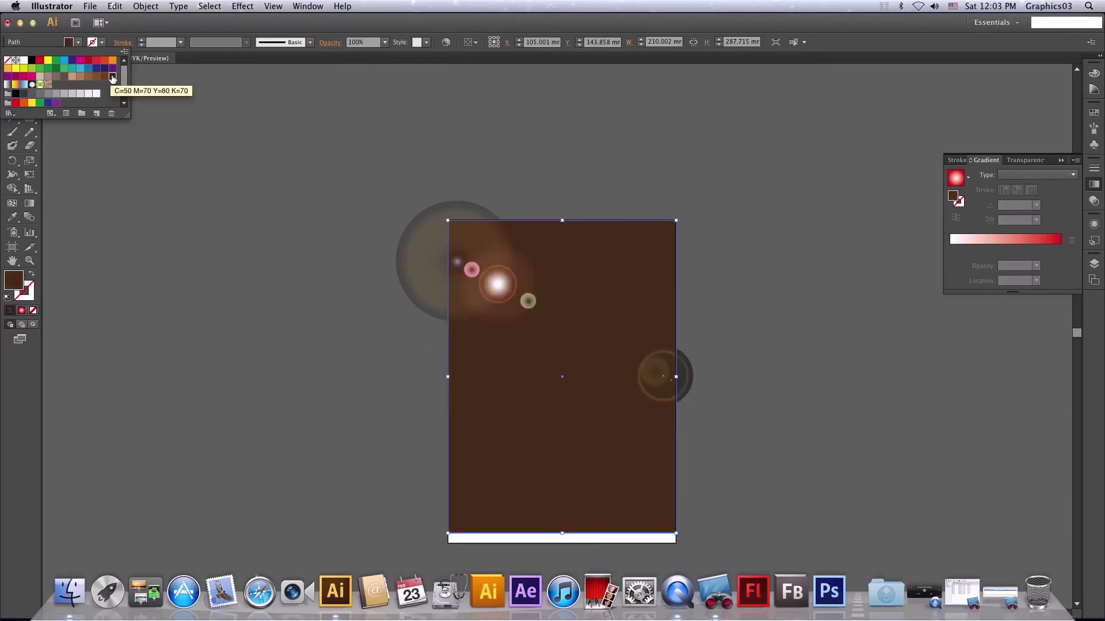
left_click(104, 69)
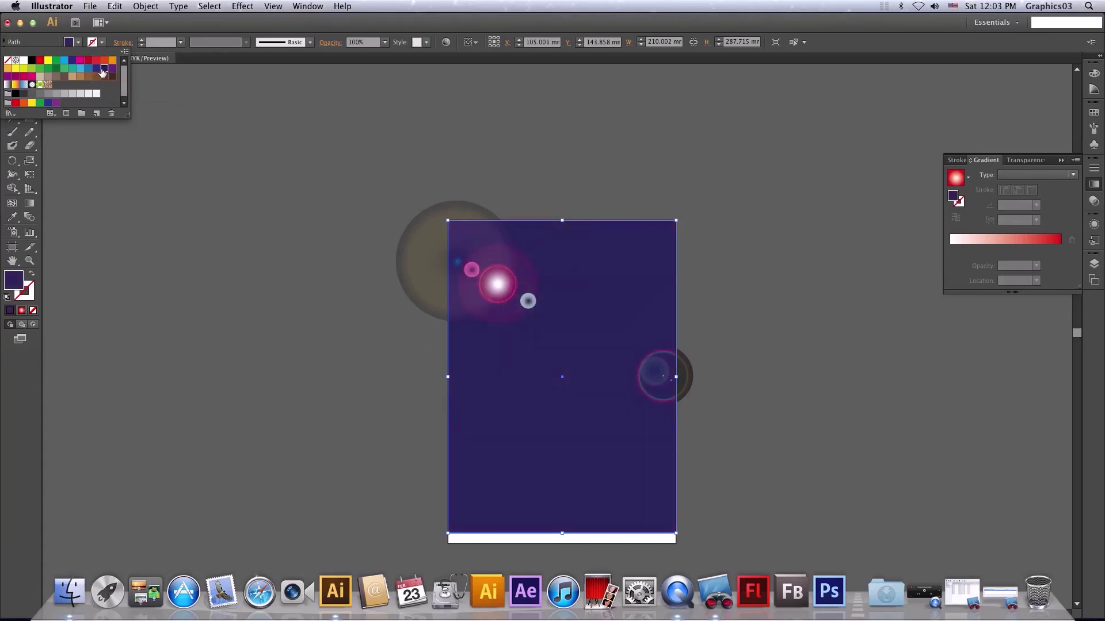
left_click(95, 60)
left_click(24, 103)
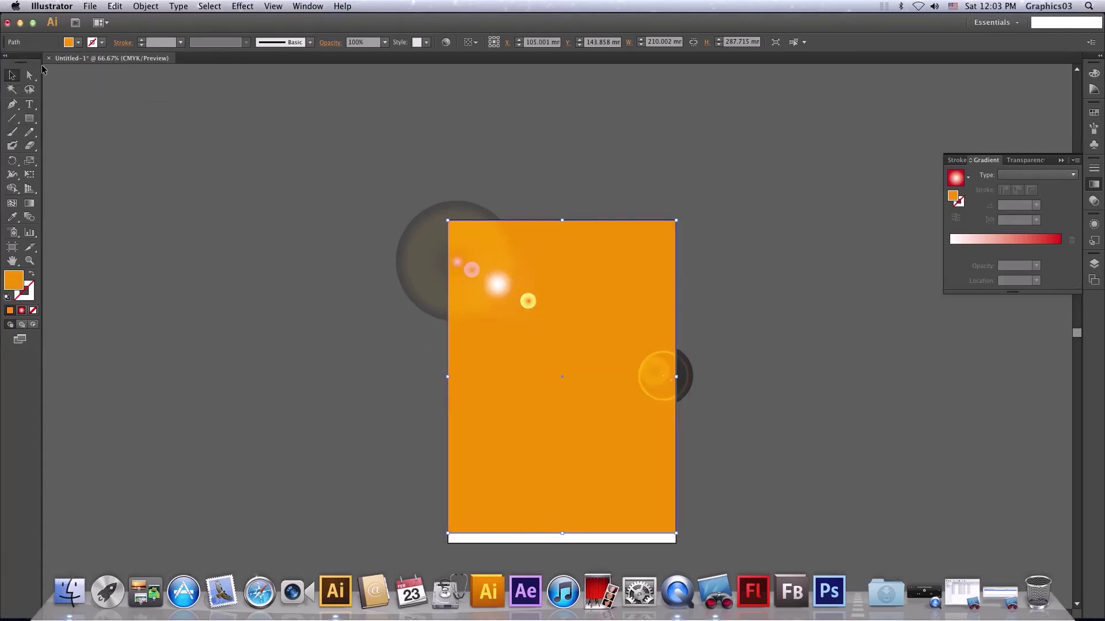